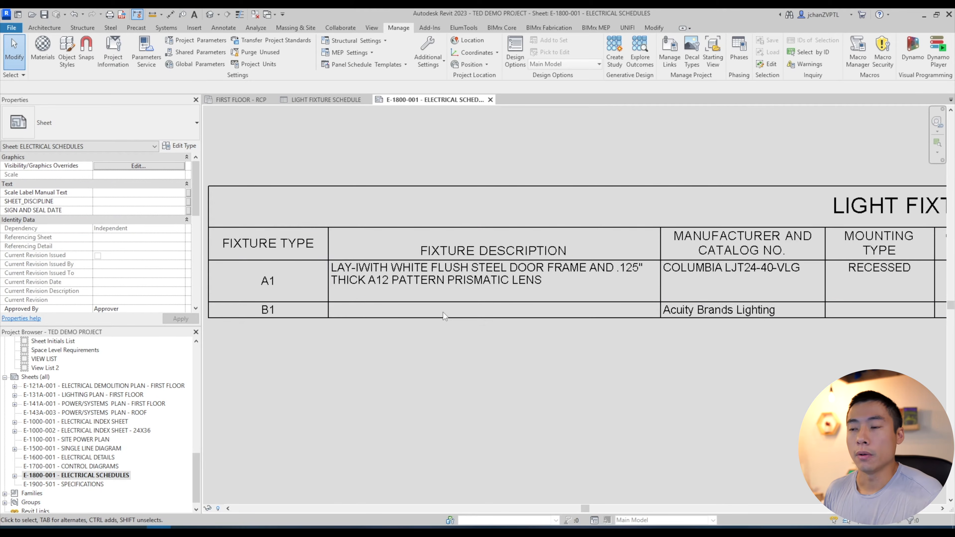
# Inspect the A1 and B1 rows of the light fixture schedule on the sheet and open the schedule for editing
pyautogui.scroll(-2, 440, 324)
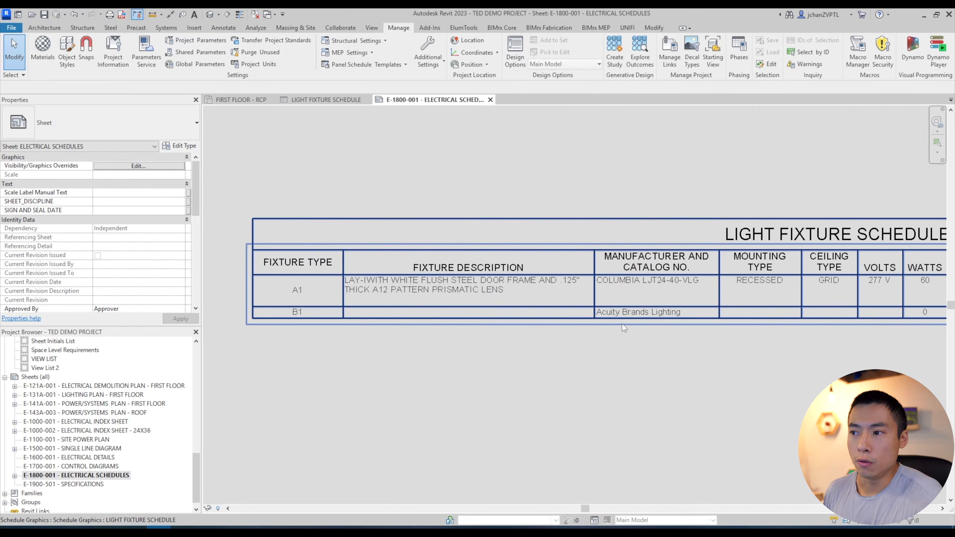
pyautogui.scroll(2, 623, 321)
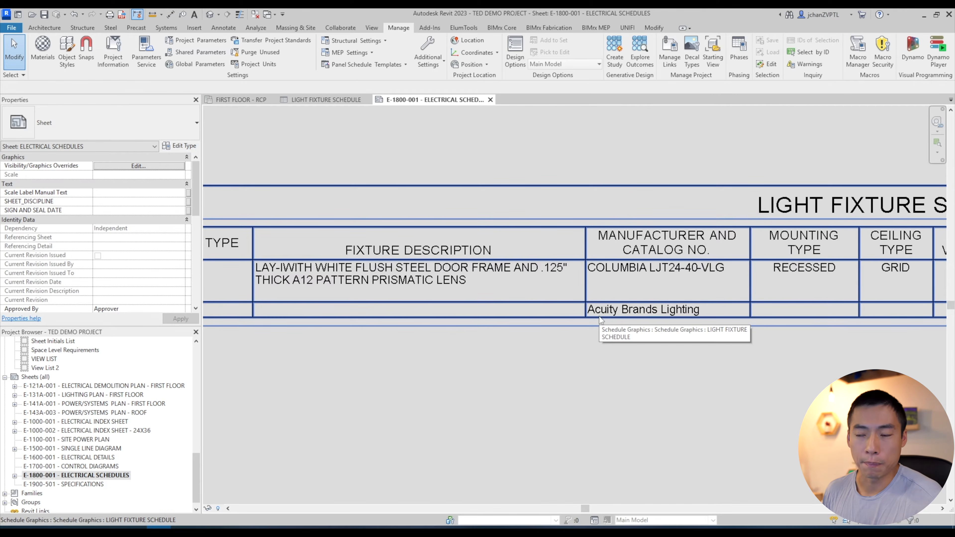
pyautogui.moveTo(510, 368); pyautogui.dragTo(579, 357, button='middle')
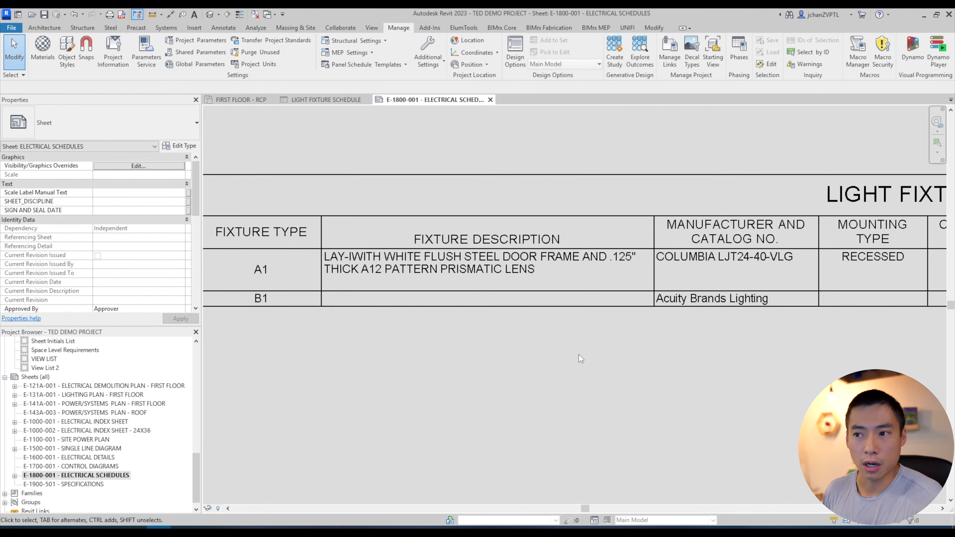
pyautogui.scroll(-1, 553, 347)
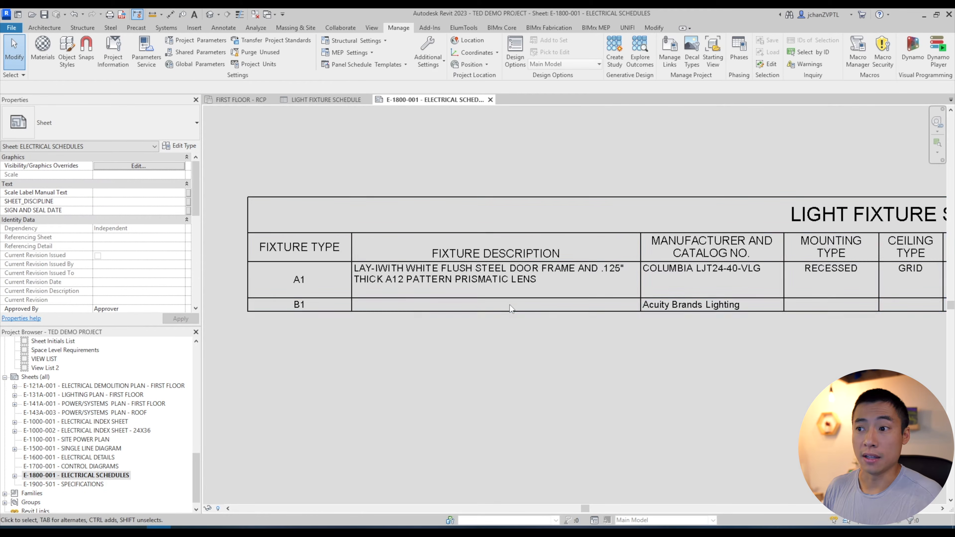
pyautogui.click(482, 312)
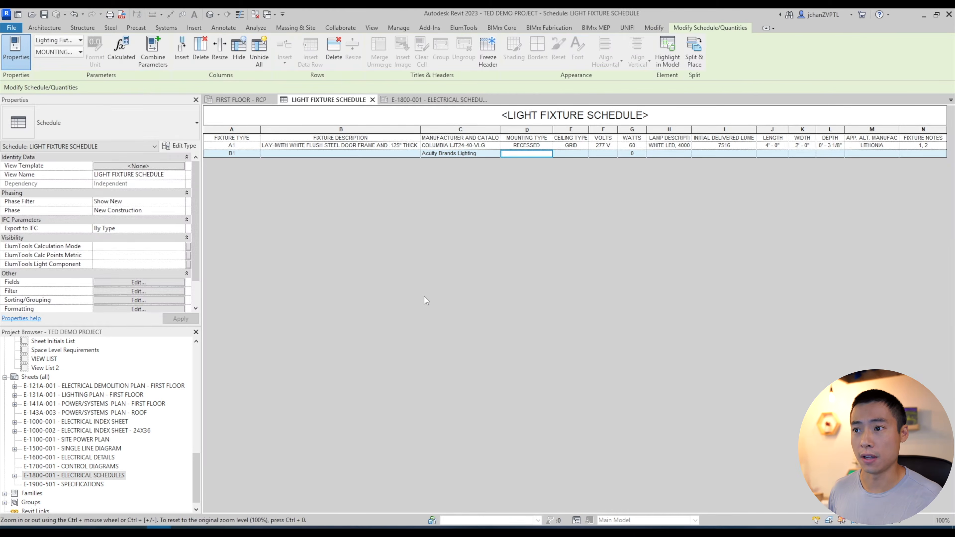
# Delete the word FLUSH from fixture A1's description in the schedule and apply the change to all elements of its type
pyautogui.click(297, 147)
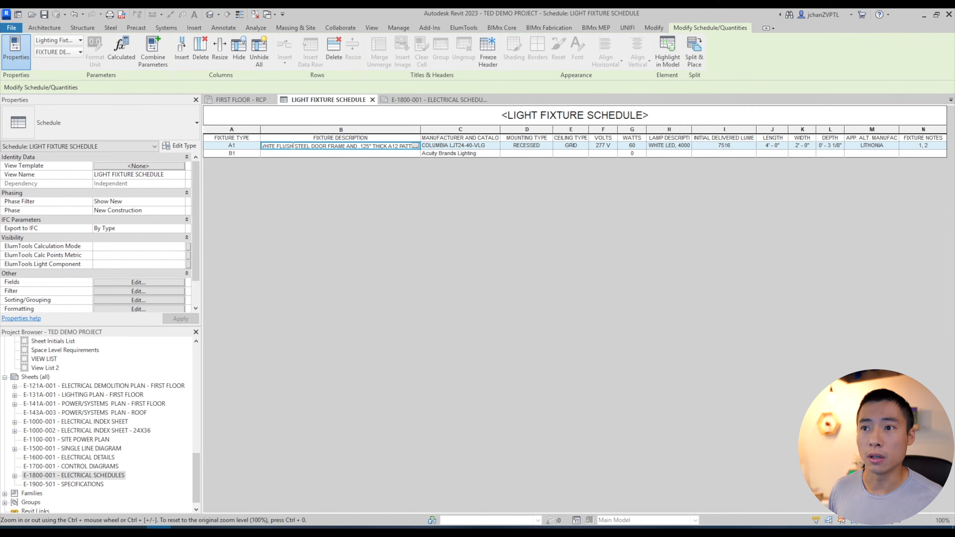
pyautogui.doubleClick(292, 146)
pyautogui.press('Delete')
pyautogui.click(308, 229)
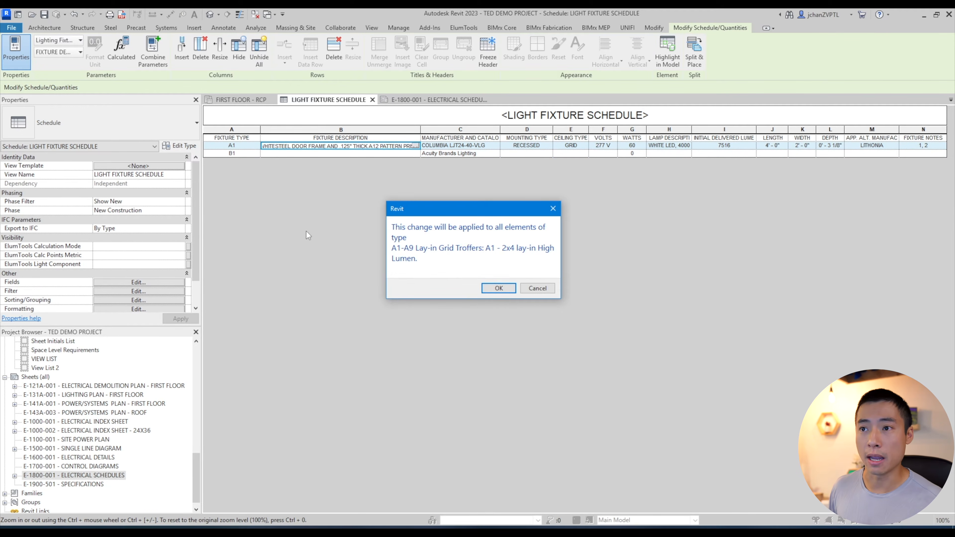
pyautogui.click(498, 287)
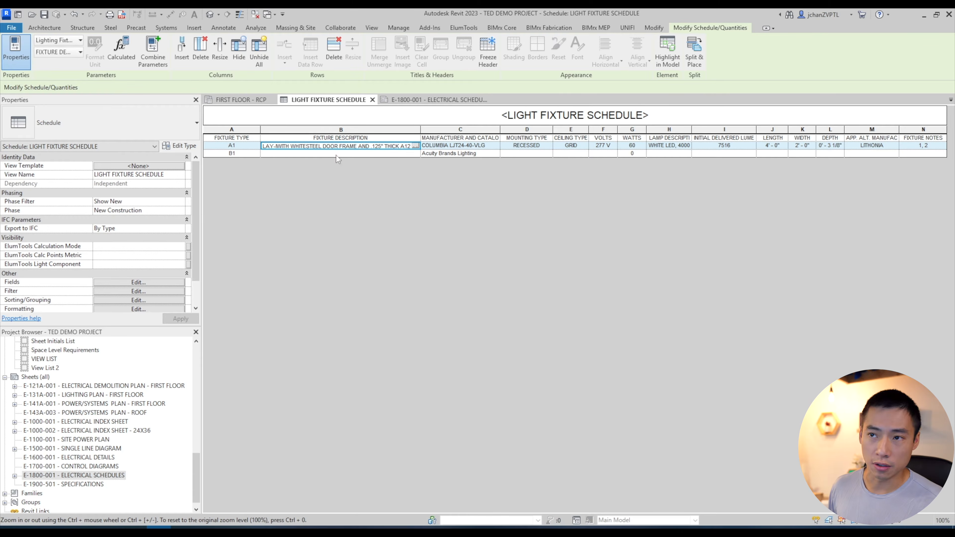
pyautogui.click(351, 156)
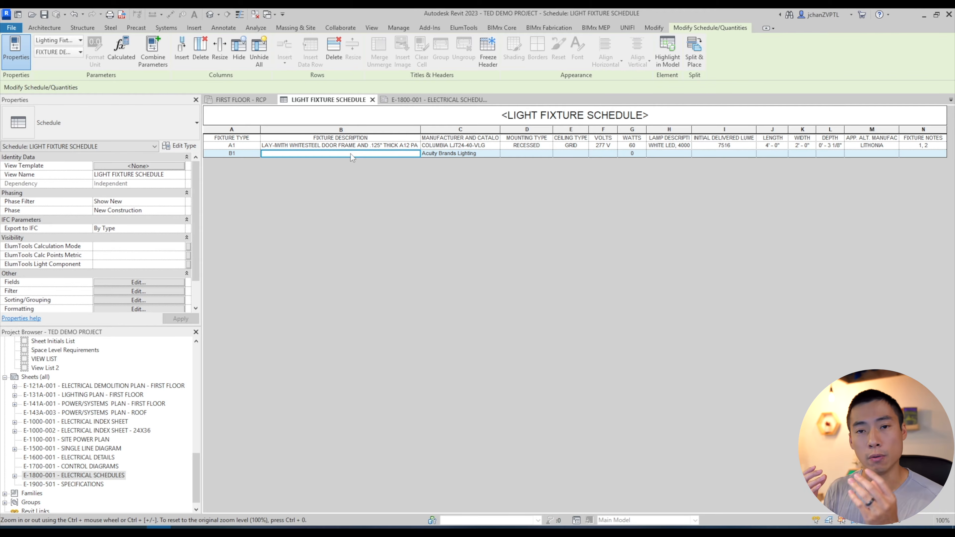
# Examine the type properties of the A1 lay-in troffer in the FIRST FLOOR - RCP view
pyautogui.click(240, 99)
pyautogui.click(471, 426)
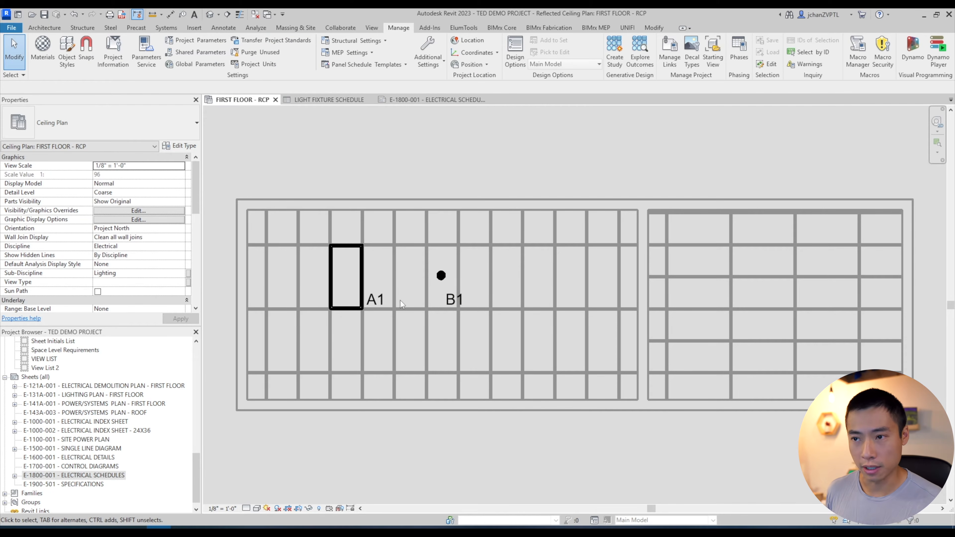
pyautogui.click(363, 270)
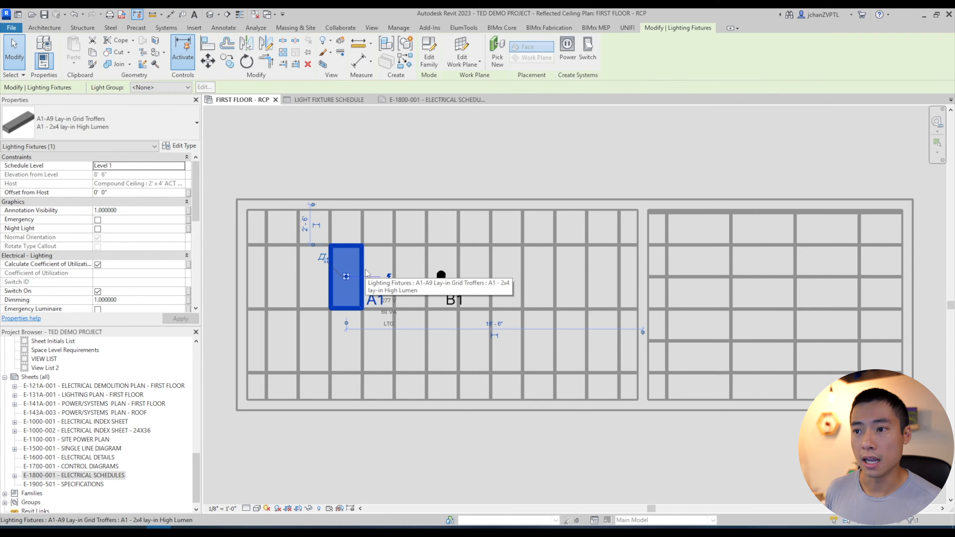
pyautogui.click(184, 146)
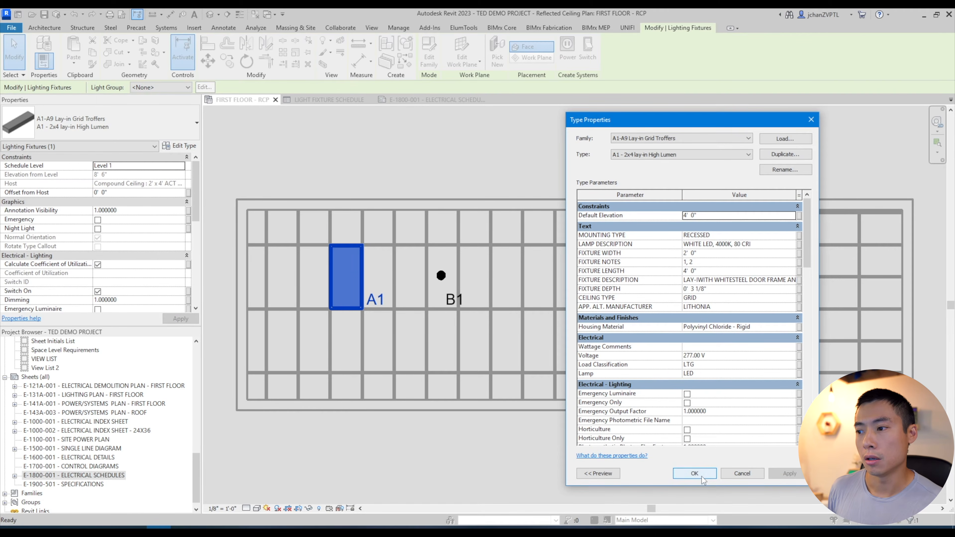
pyautogui.click(695, 473)
# Examine the type properties of the B1 fixture for the parameters used by the schedule, and deselect it
pyautogui.click(441, 275)
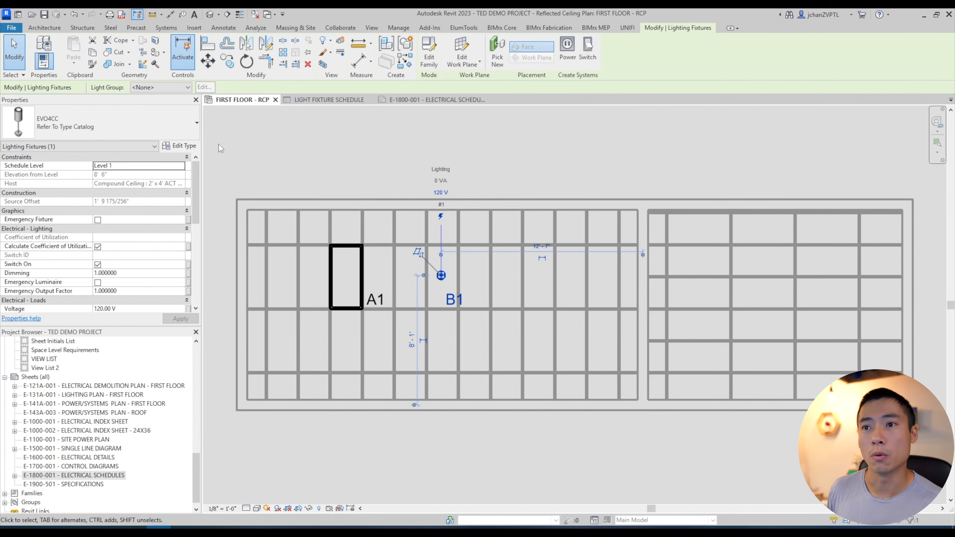
pyautogui.click(188, 147)
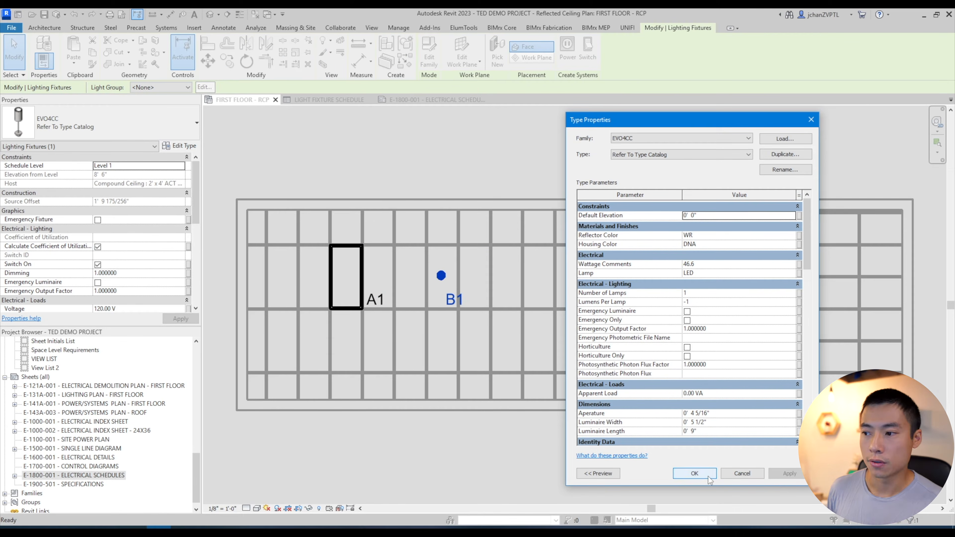
pyautogui.click(696, 475)
pyautogui.click(500, 445)
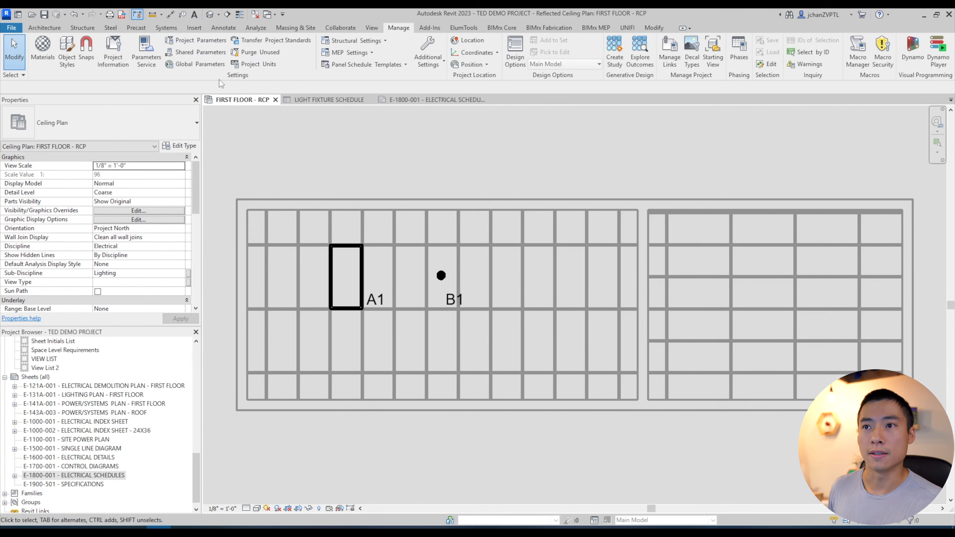
# Create a new shared parameter file on the Desktop named TED DEMO Shared Parameters.txt
pyautogui.click(209, 51)
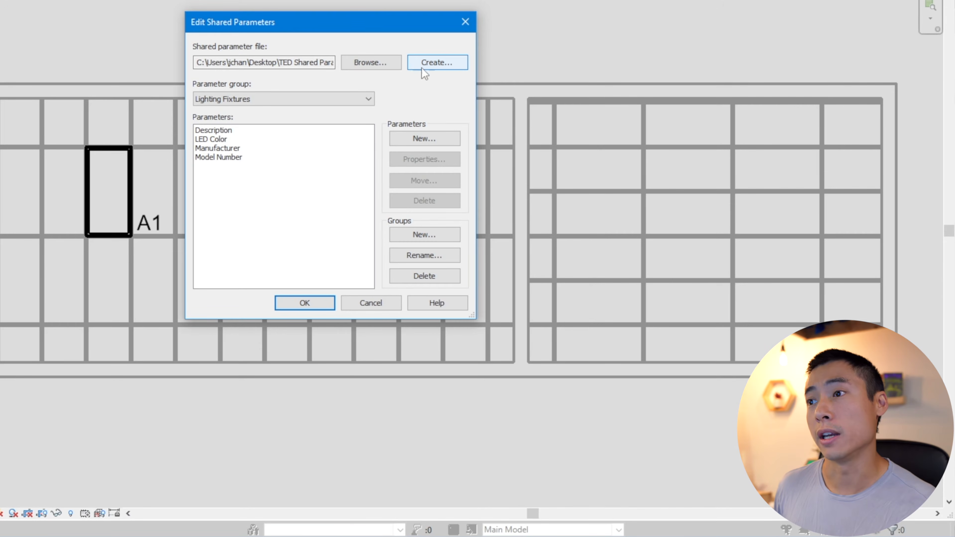
pyautogui.click(435, 63)
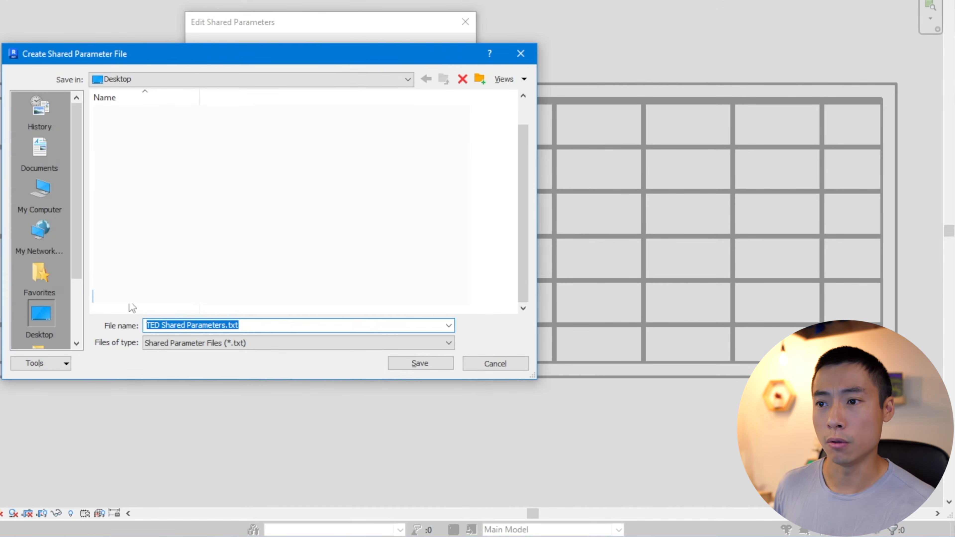
pyautogui.click(161, 324)
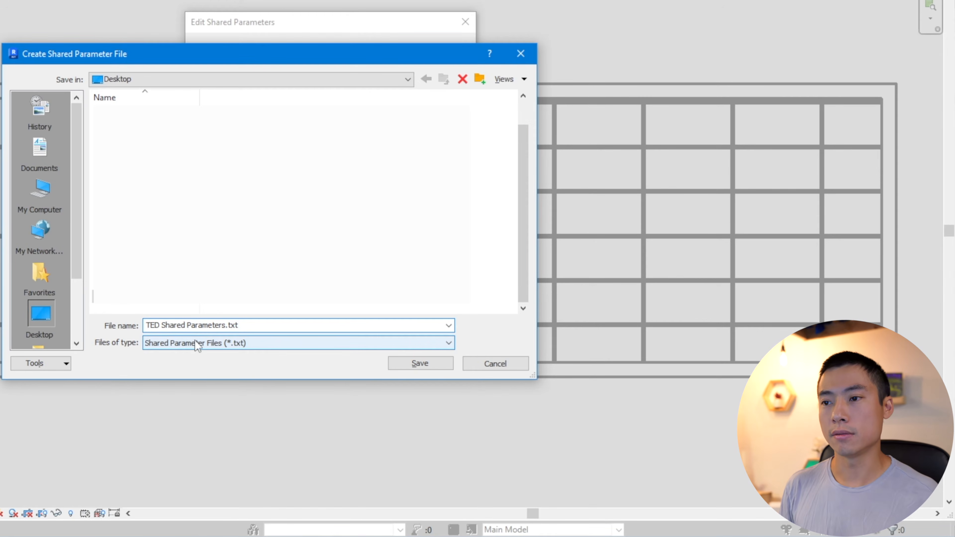
pyautogui.write('DEMO')
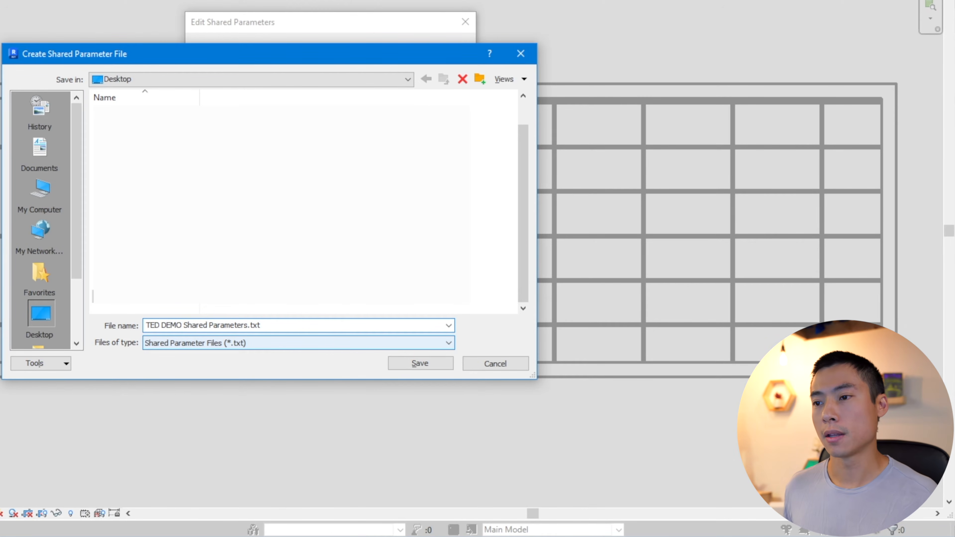
pyautogui.click(403, 365)
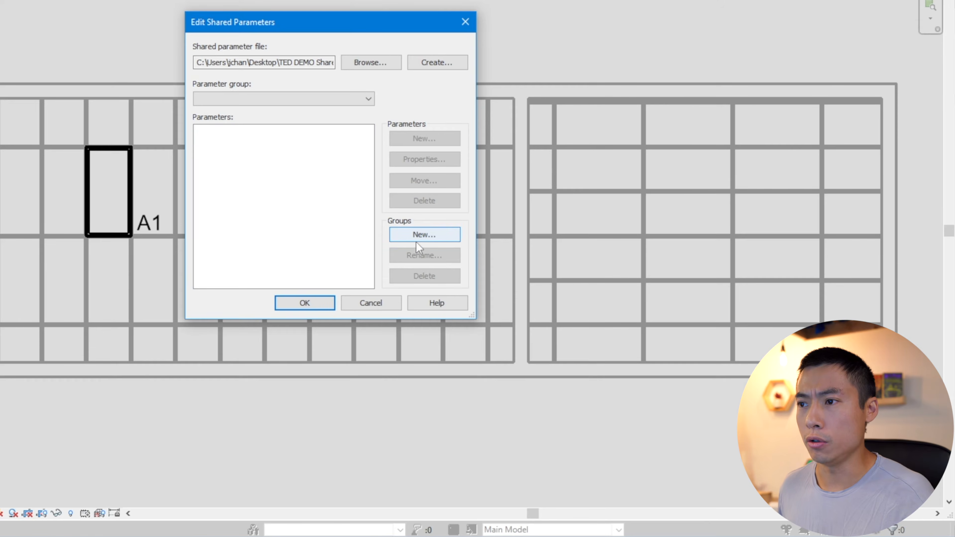
# Add a parameter group named Lighting Fixtures to the new shared parameter file
pyautogui.click(420, 236)
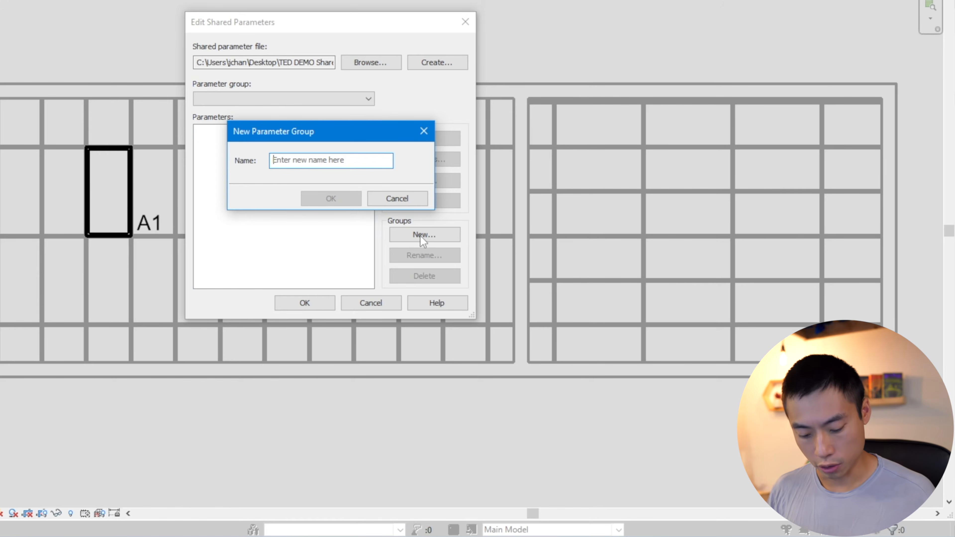
pyautogui.write('lIGHTIN')
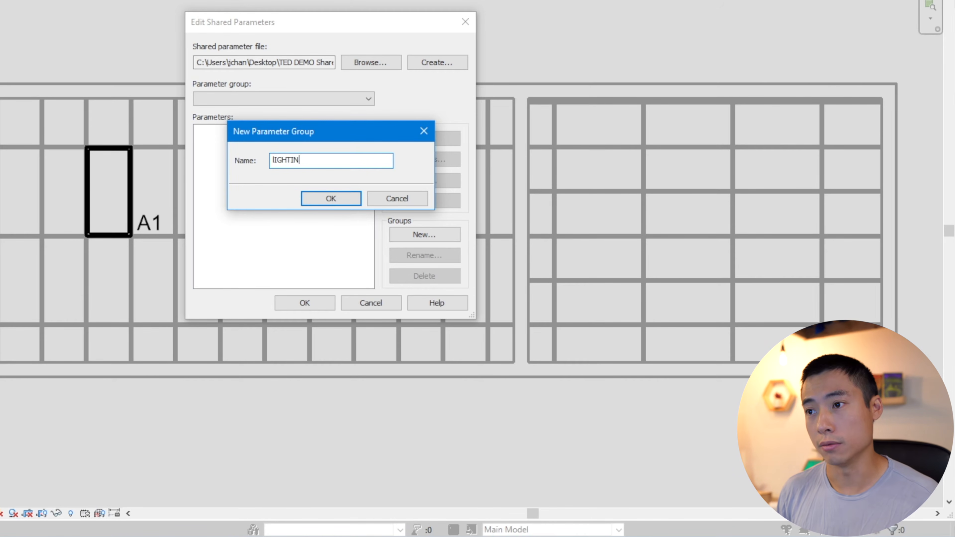
pyautogui.press('BackSpace')
pyautogui.press('BackSpace')
pyautogui.press('BackSpace')
pyautogui.press('BackSpace')
pyautogui.press('BackSpace')
pyautogui.press('BackSpace')
pyautogui.write('Lgi')
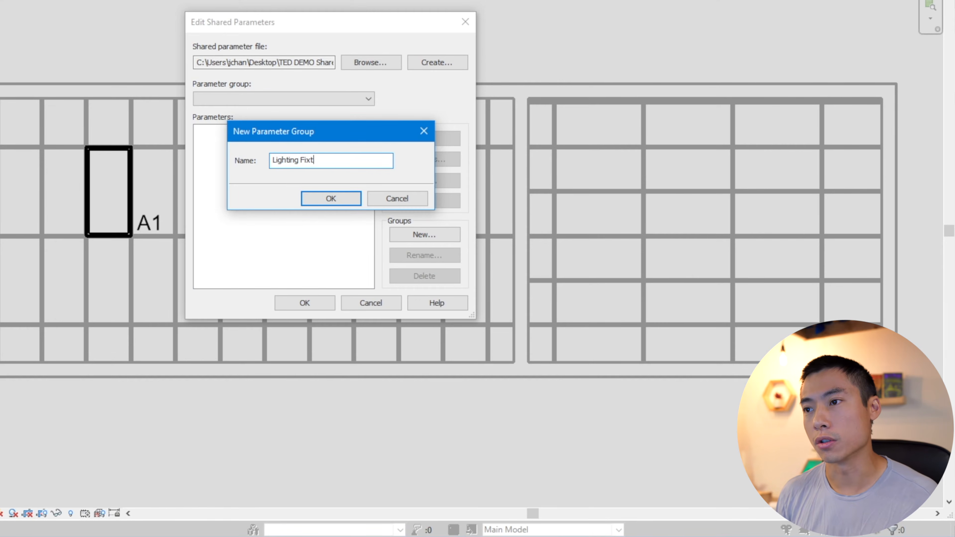
pyautogui.click(347, 199)
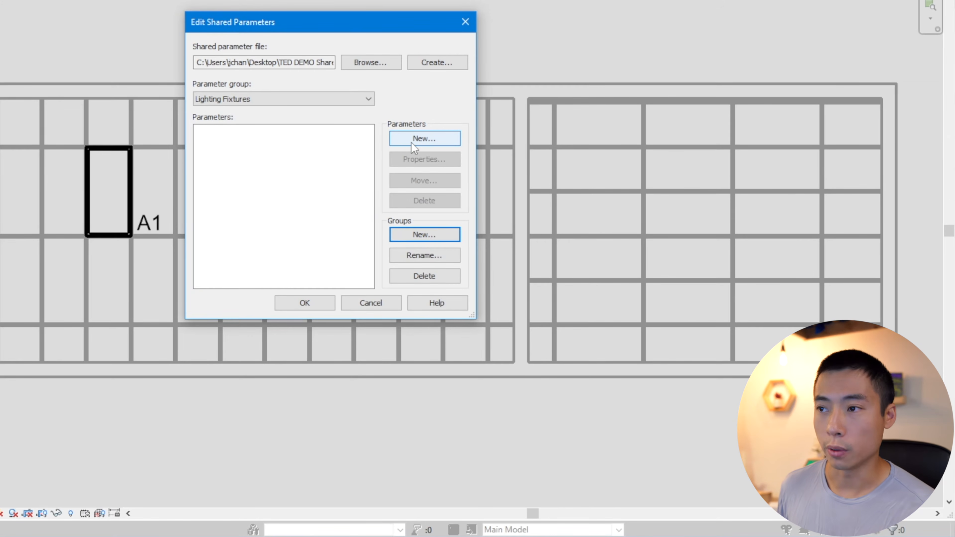
# Add a shared parameter named Fixture Type to the Lighting Fixtures group, with discipline Common and parameter type Text
pyautogui.click(411, 142)
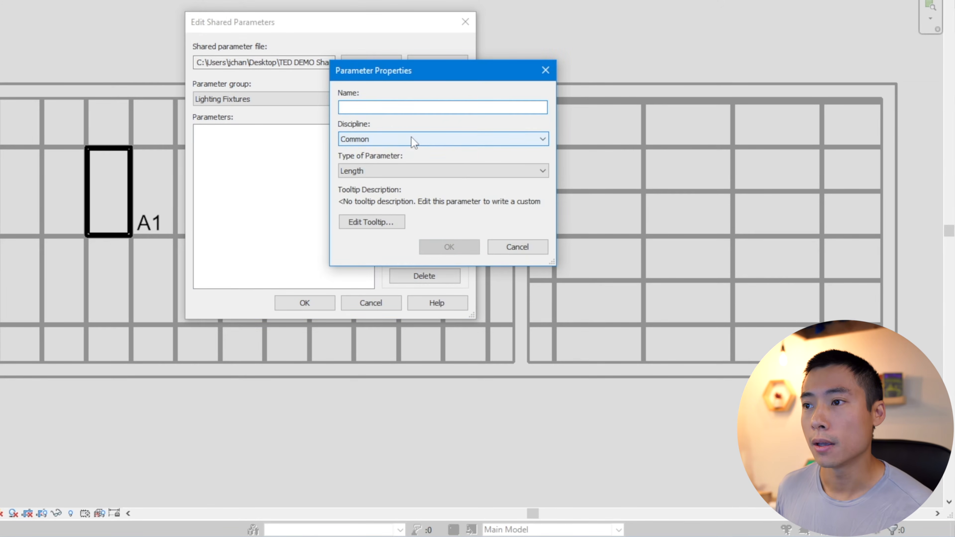
pyautogui.write('F')
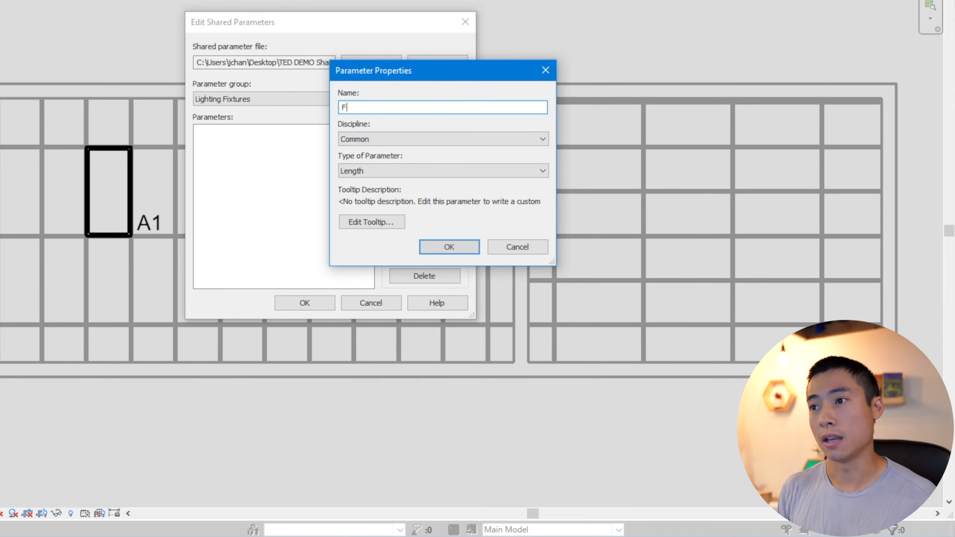
pyautogui.write('ixture Type')
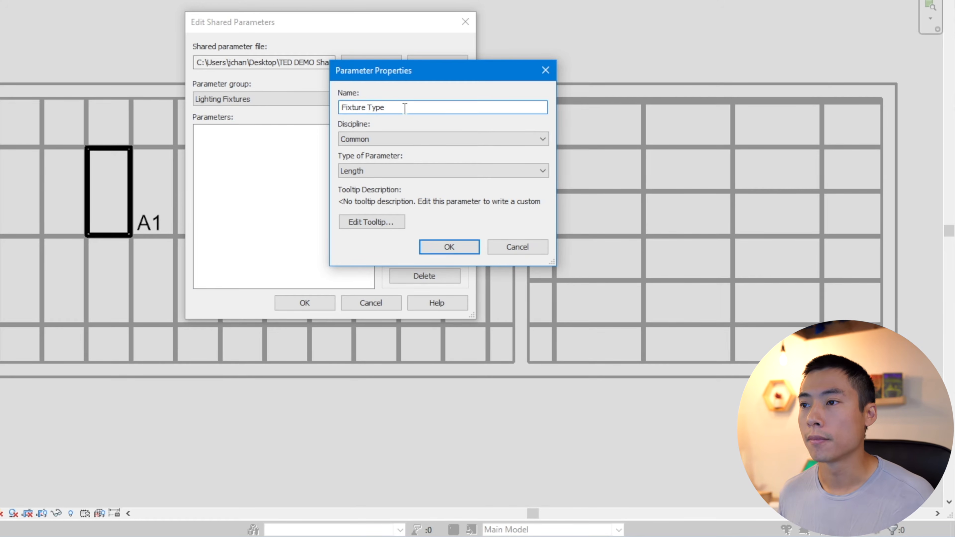
pyautogui.click(371, 140)
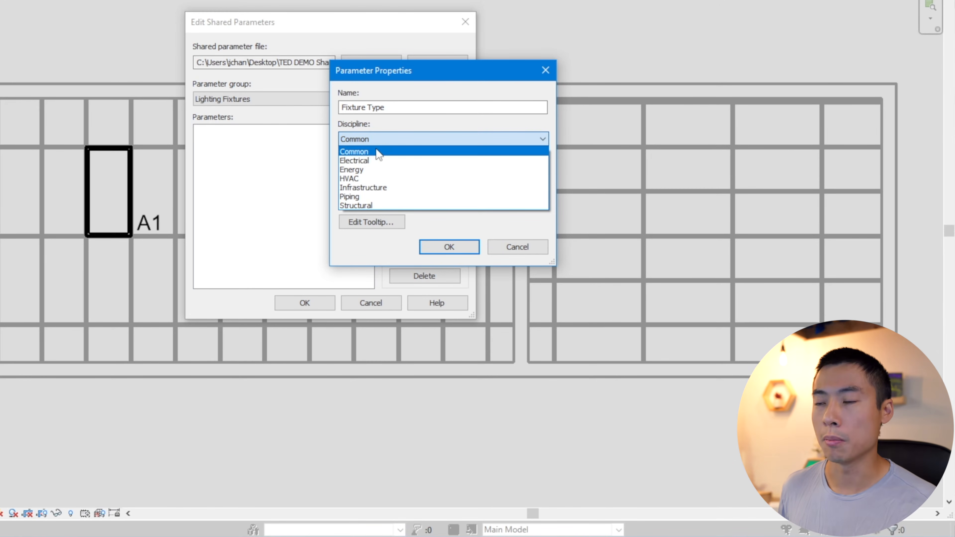
pyautogui.click(377, 152)
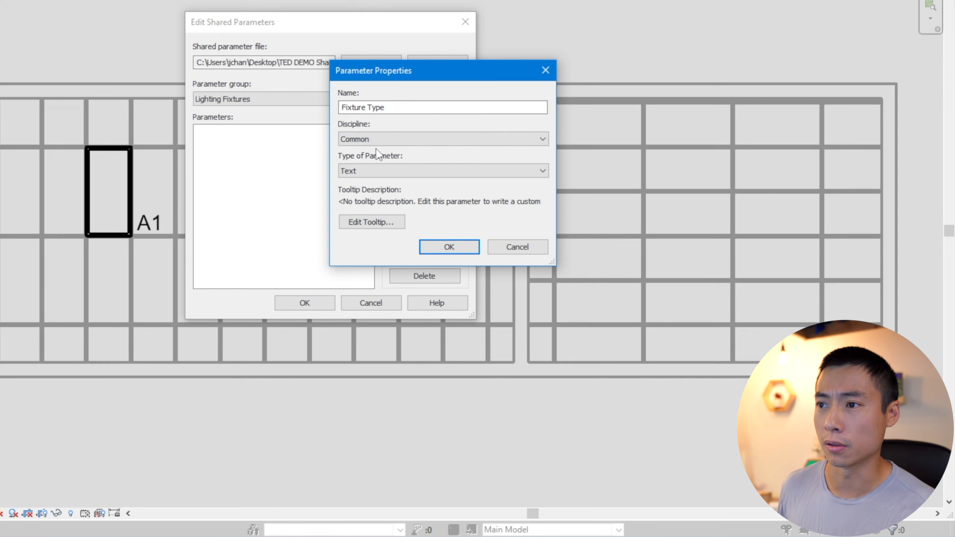
pyautogui.click(380, 173)
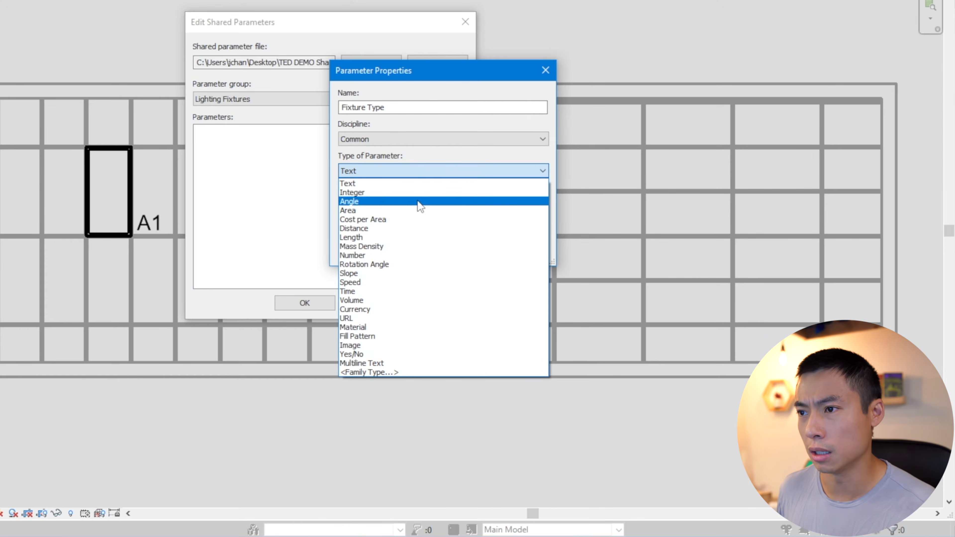
pyautogui.click(425, 183)
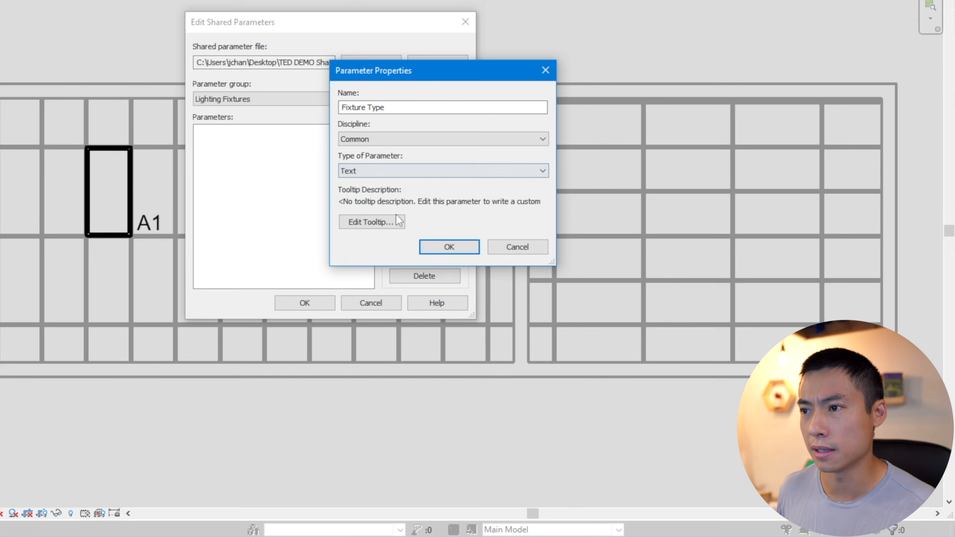
pyautogui.click(440, 246)
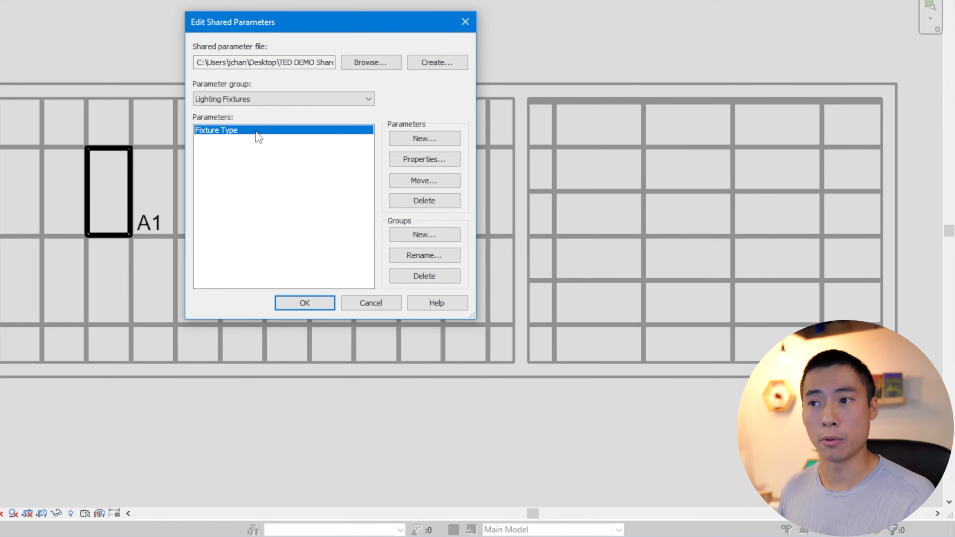
# Add a shared parameter named Fixture Description to the Lighting Fixtures group, with parameter type Text
pyautogui.click(424, 138)
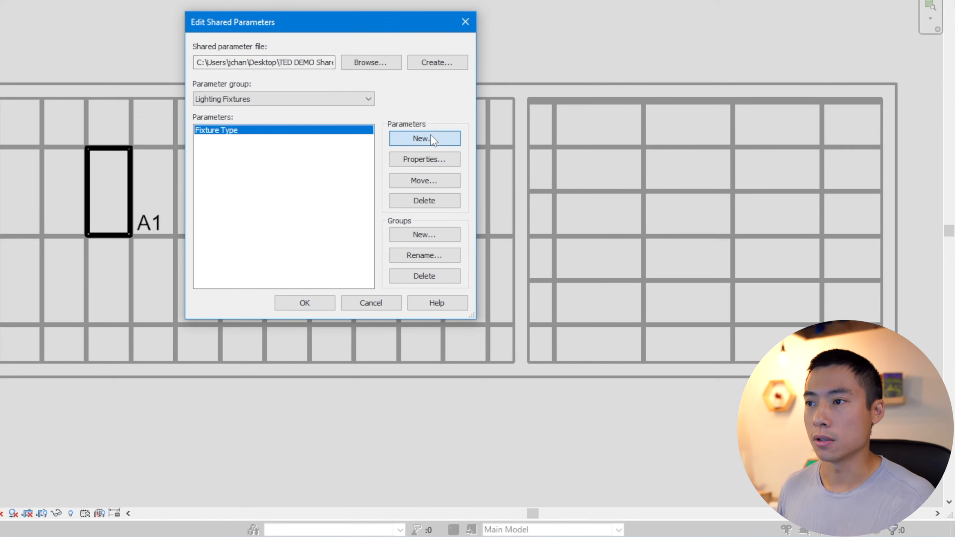
pyautogui.write('Fixture Description')
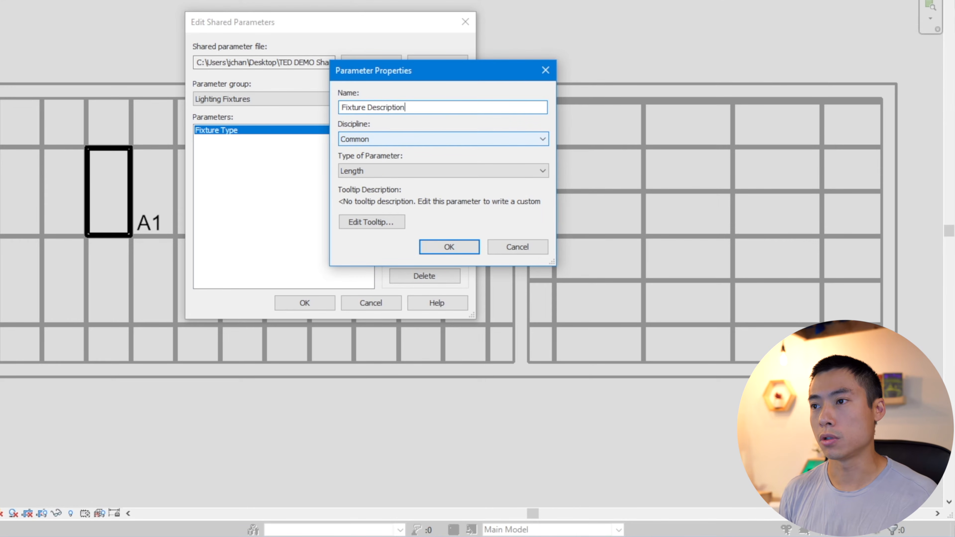
pyautogui.click(387, 171)
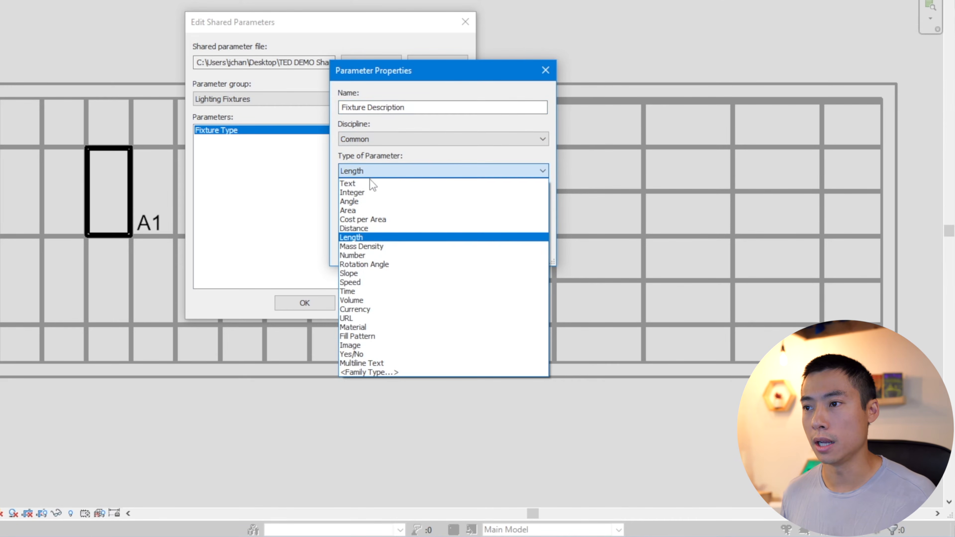
pyautogui.click(381, 186)
pyautogui.click(450, 247)
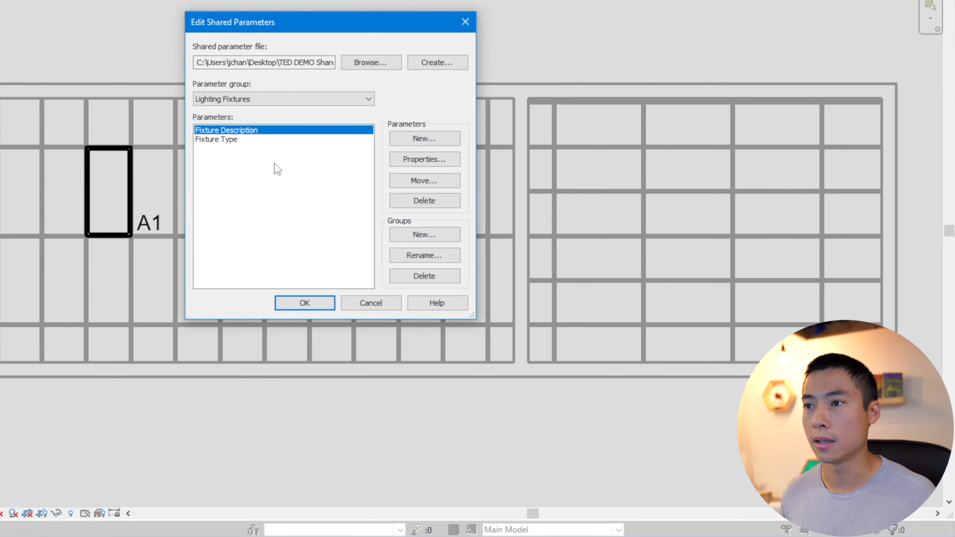
# Add a Text shared parameter named Fixture Mounting to the Lighting Fixtures group and save the shared parameter edits
pyautogui.click(418, 144)
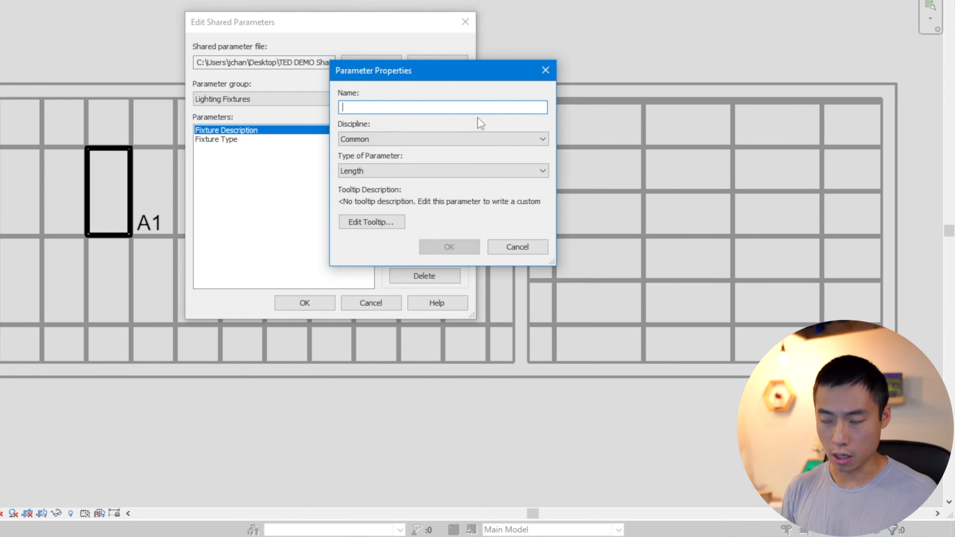
pyautogui.write('Fixture Mounting')
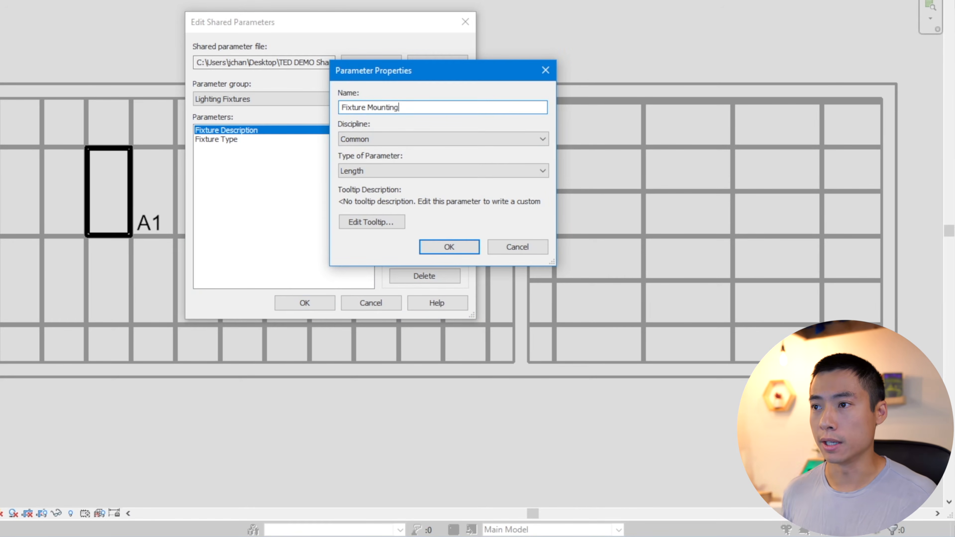
pyautogui.click(446, 139)
pyautogui.click(437, 141)
pyautogui.click(400, 170)
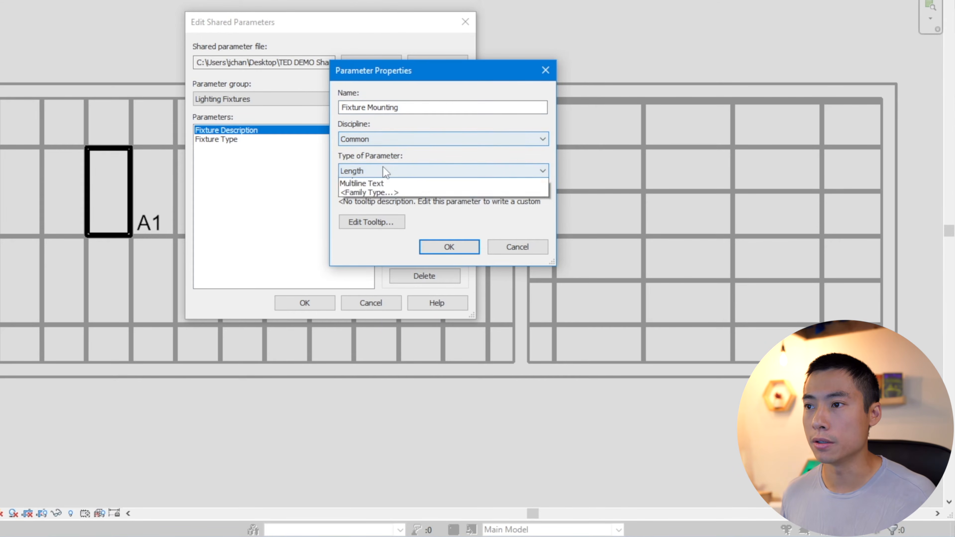
pyautogui.click(368, 186)
pyautogui.click(450, 245)
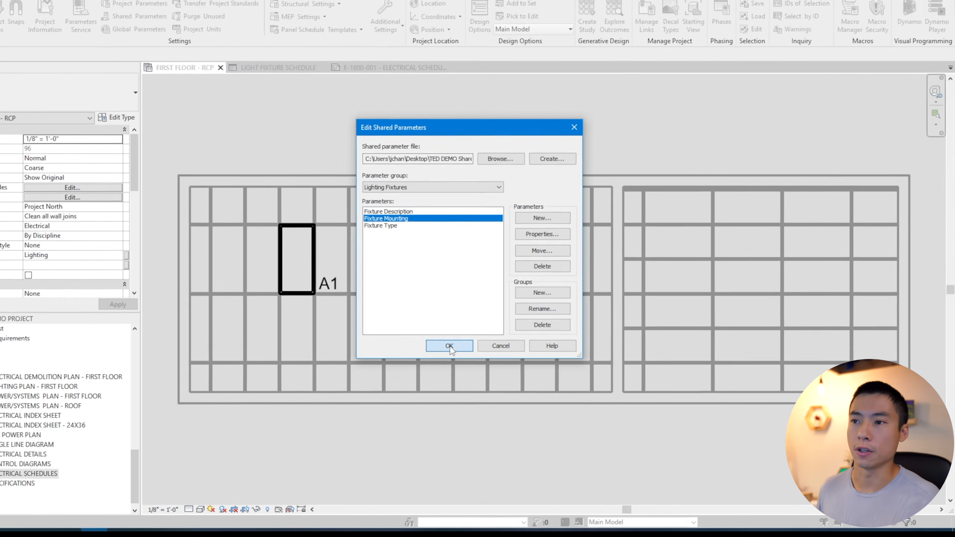
pyautogui.click(305, 303)
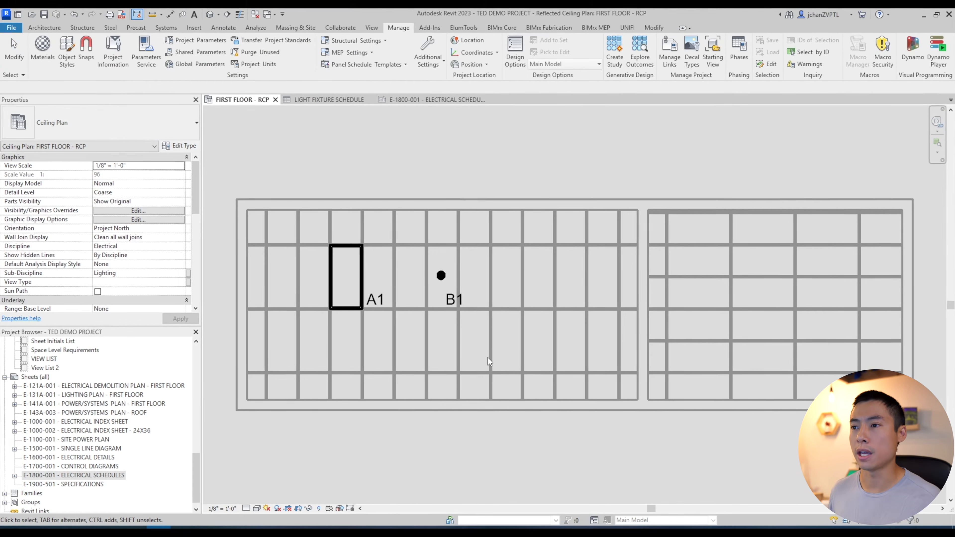
# Open the family of the B1 fixture for editing from the first floor ceiling plan
pyautogui.click(441, 275)
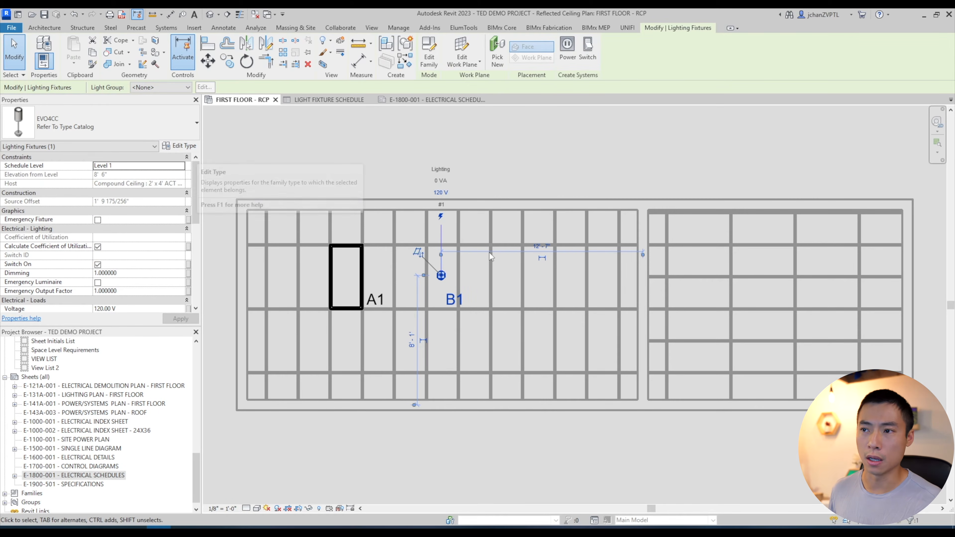
pyautogui.rightClick(441, 283)
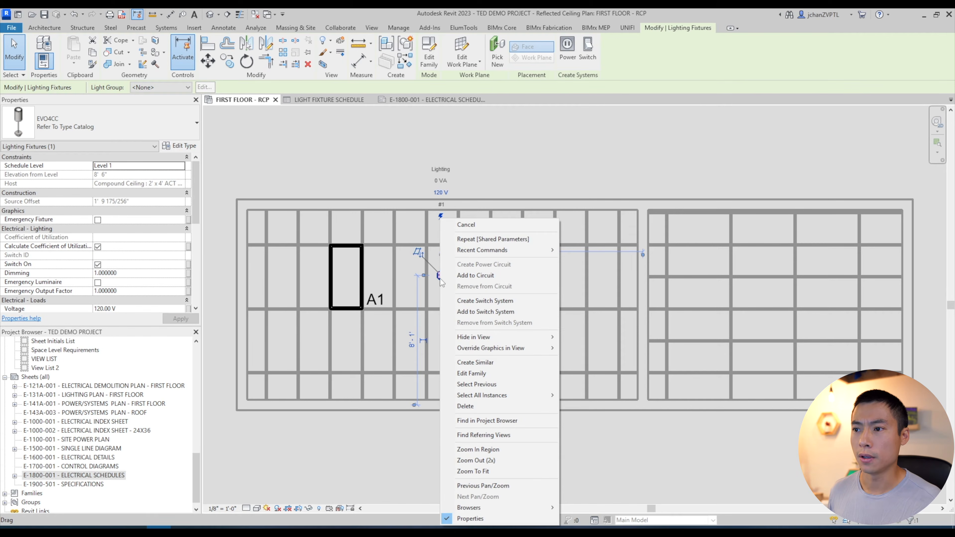
pyautogui.click(480, 374)
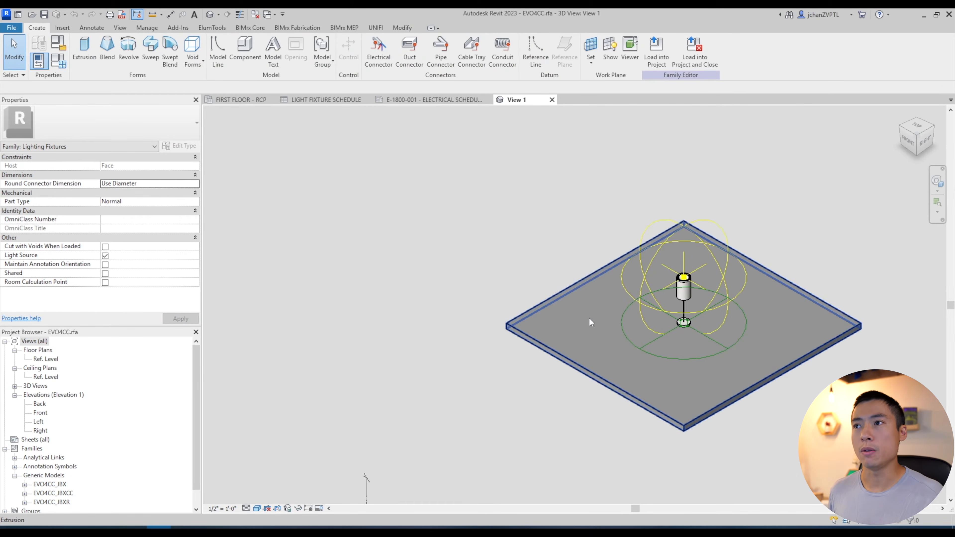
# Add the shared parameter Fixture Description from the Lighting Fixtures group to the family types as a type parameter grouped under Text
pyautogui.click(56, 62)
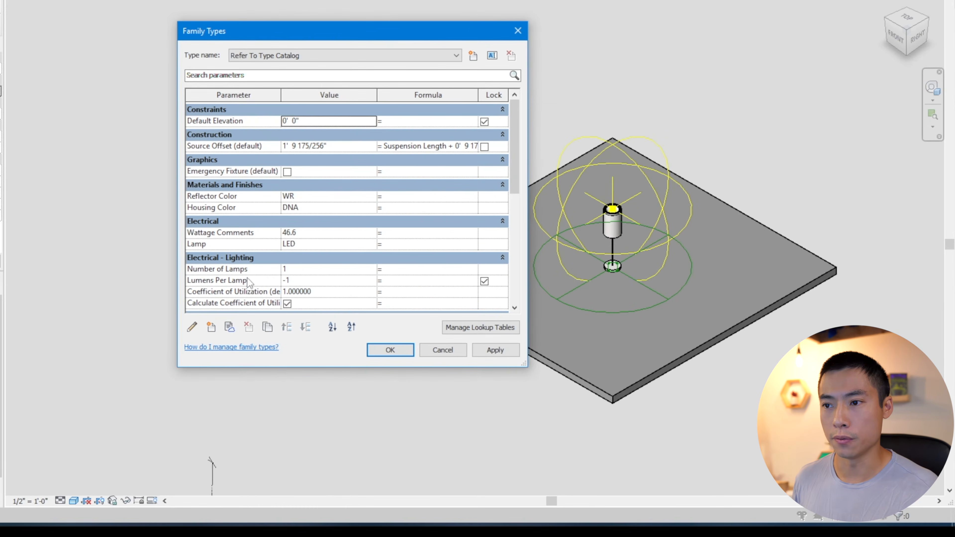
pyautogui.click(213, 328)
pyautogui.click(430, 101)
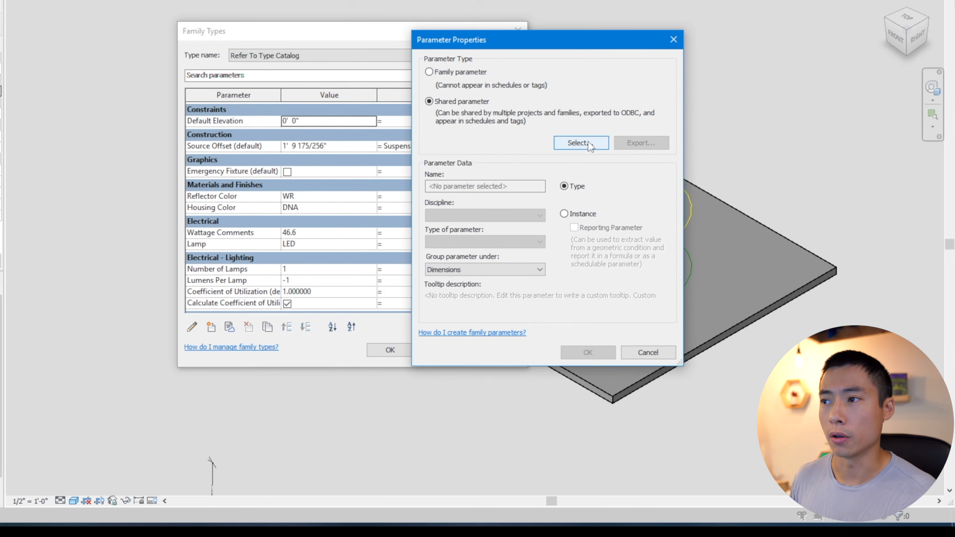
pyautogui.click(588, 143)
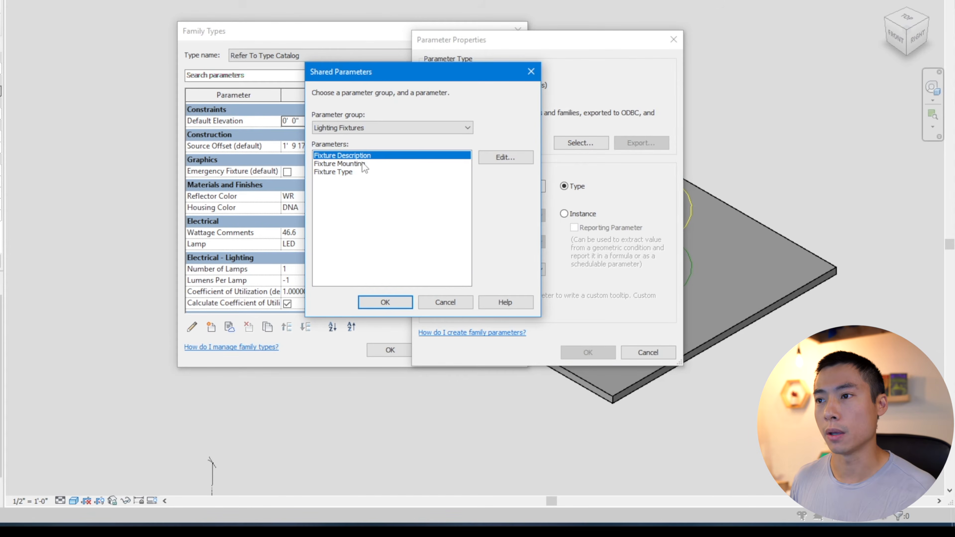
pyautogui.click(364, 127)
pyautogui.click(361, 140)
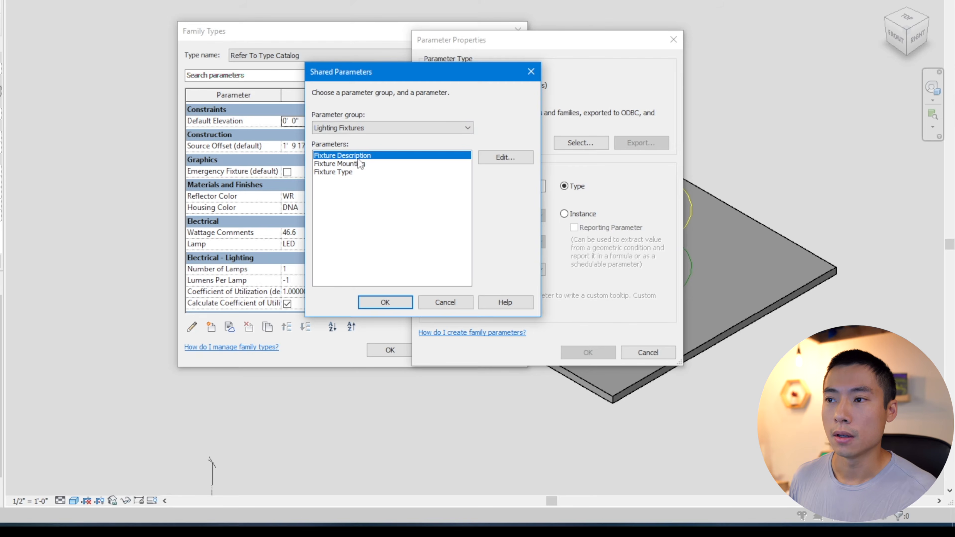
pyautogui.click(349, 171)
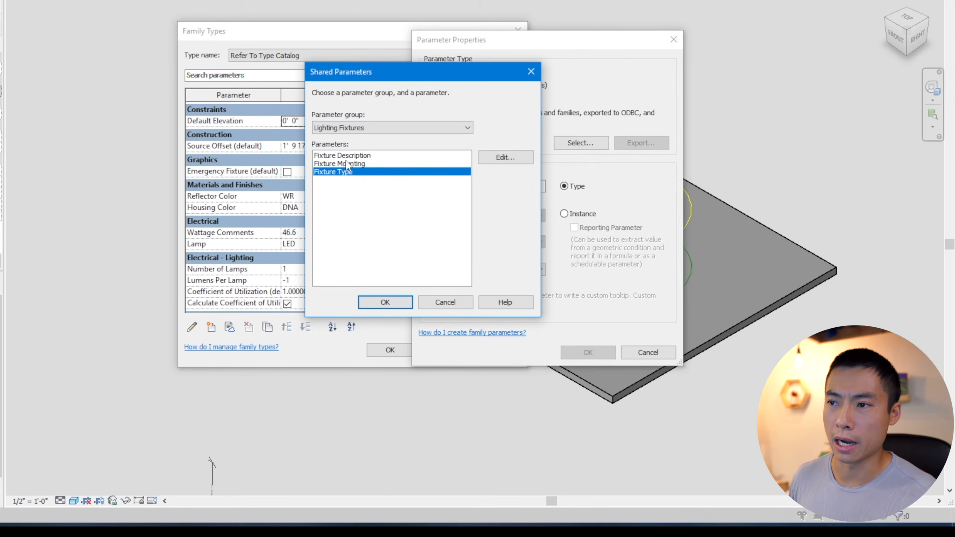
pyautogui.click(356, 155)
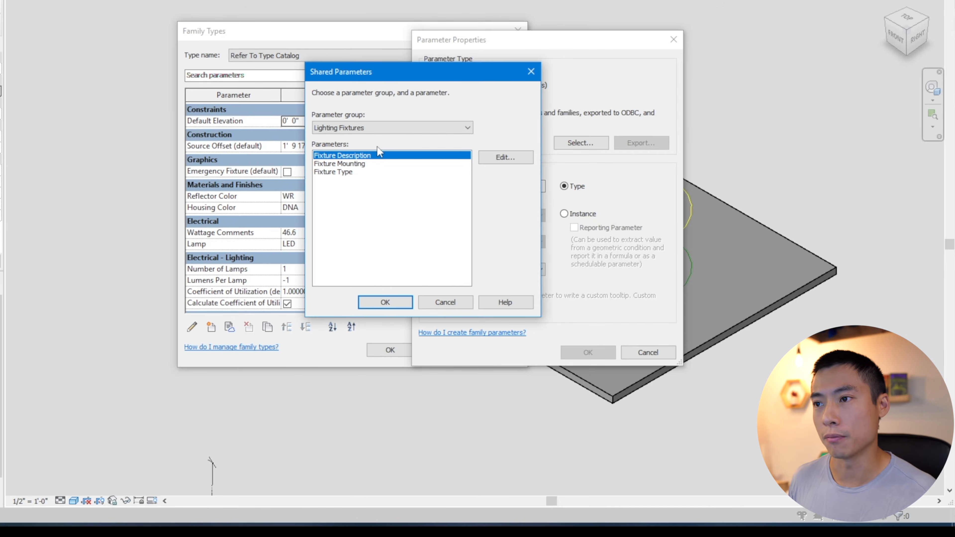
pyautogui.click(384, 303)
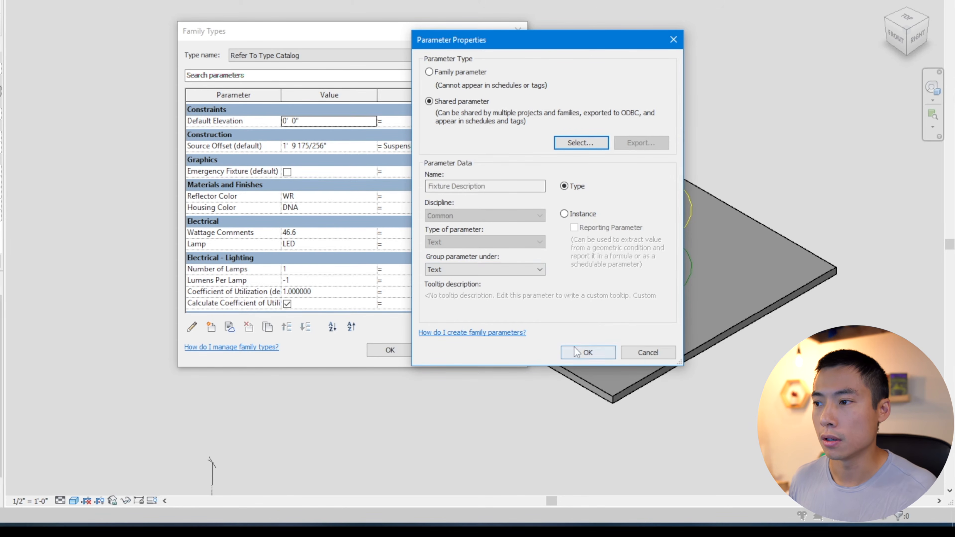
pyautogui.click(581, 349)
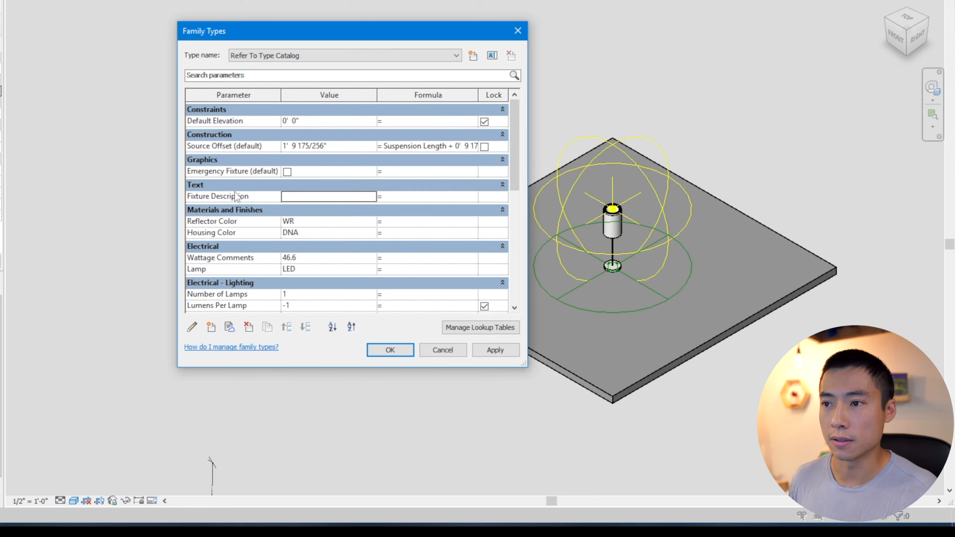
# Add the shared parameter Fixture Mounting to the family as a type parameter grouped under Text
pyautogui.click(211, 327)
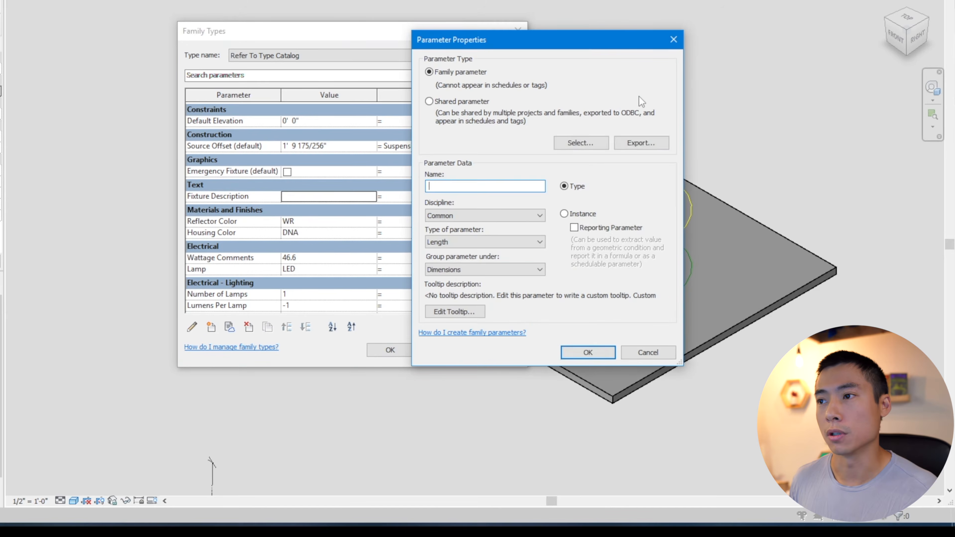
pyautogui.click(496, 102)
pyautogui.click(569, 146)
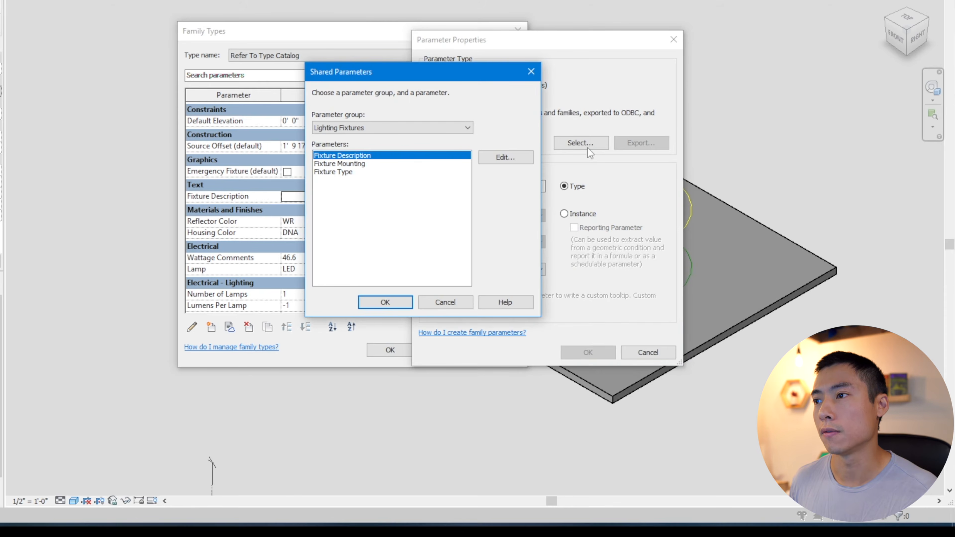
pyautogui.click(381, 166)
pyautogui.click(385, 303)
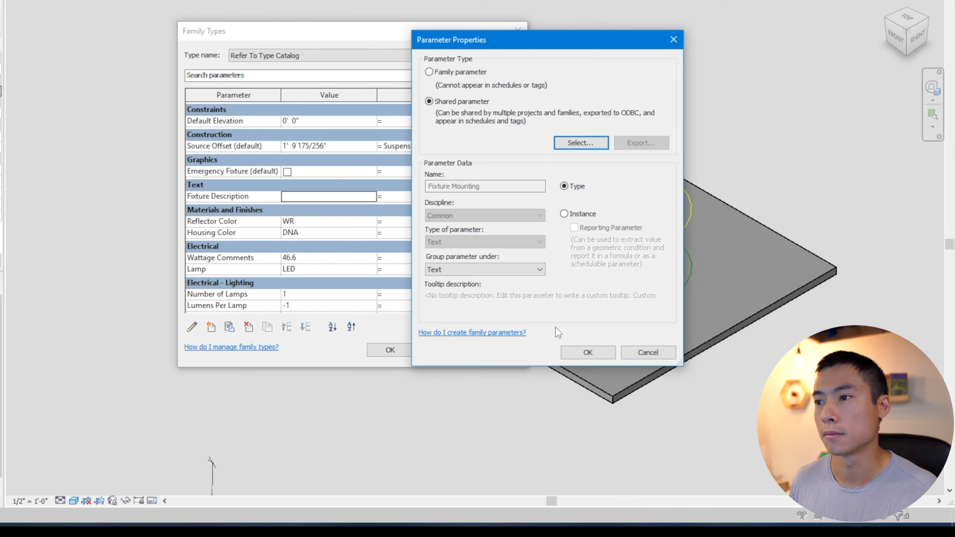
pyautogui.click(585, 352)
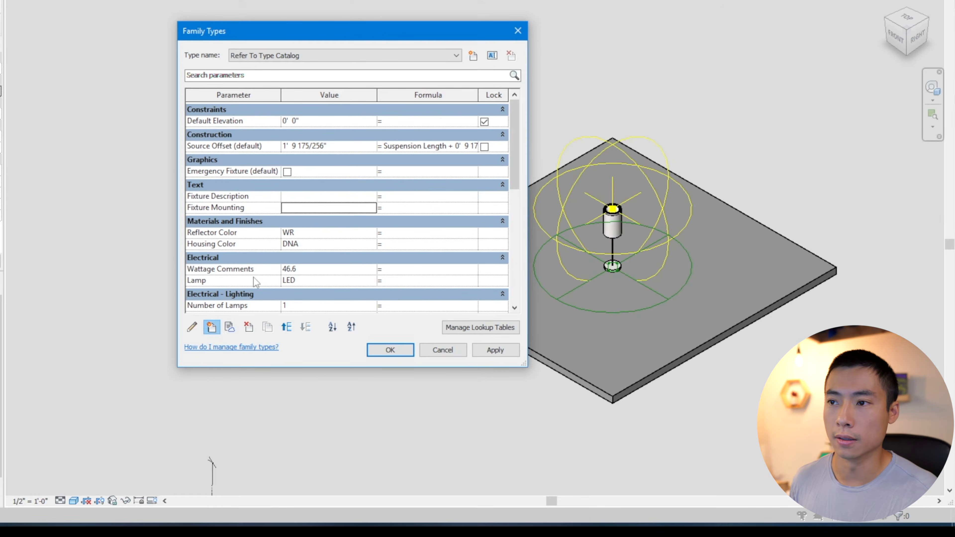
# Add the shared parameter Fixture Type to the family as a type parameter grouped under Text, and accept the family types
pyautogui.click(211, 327)
pyautogui.click(456, 102)
pyautogui.click(574, 145)
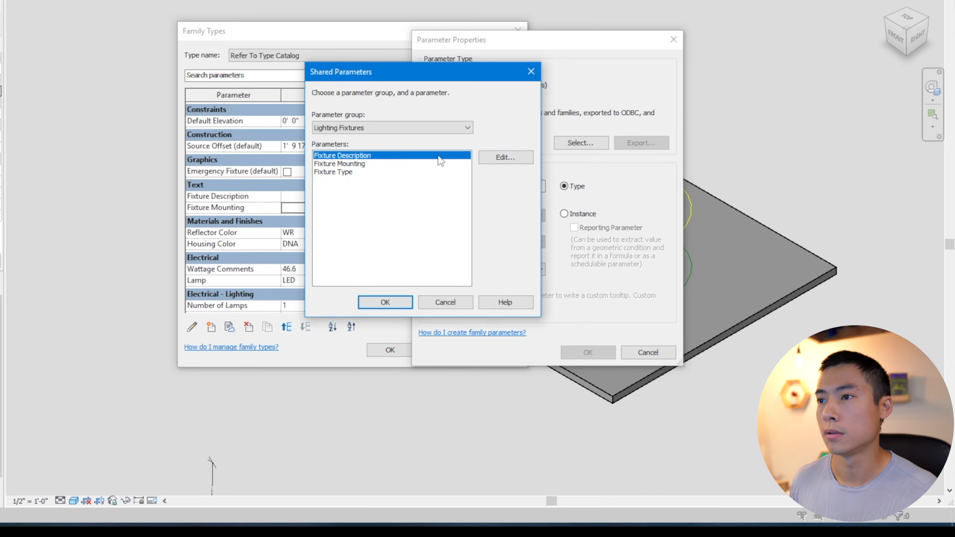
pyautogui.click(349, 175)
pyautogui.click(405, 303)
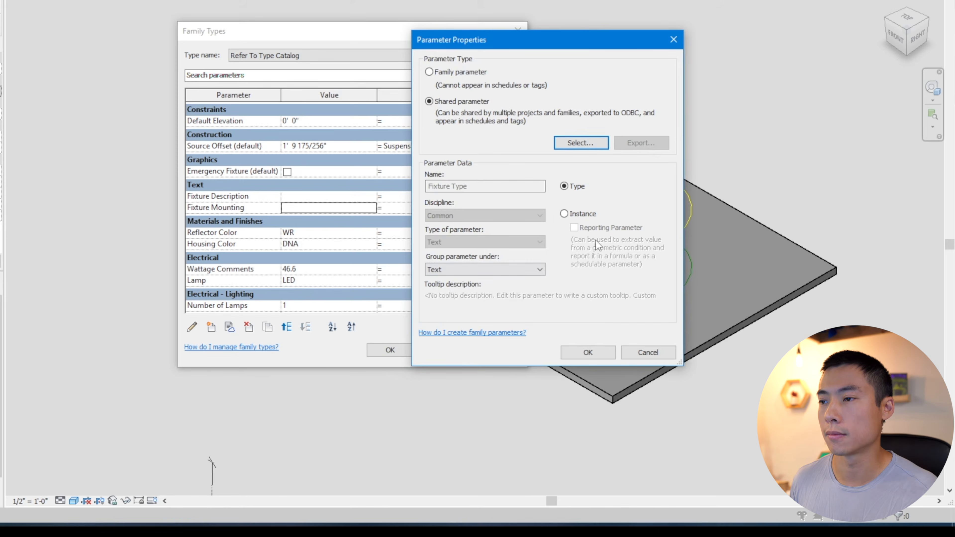
pyautogui.click(586, 352)
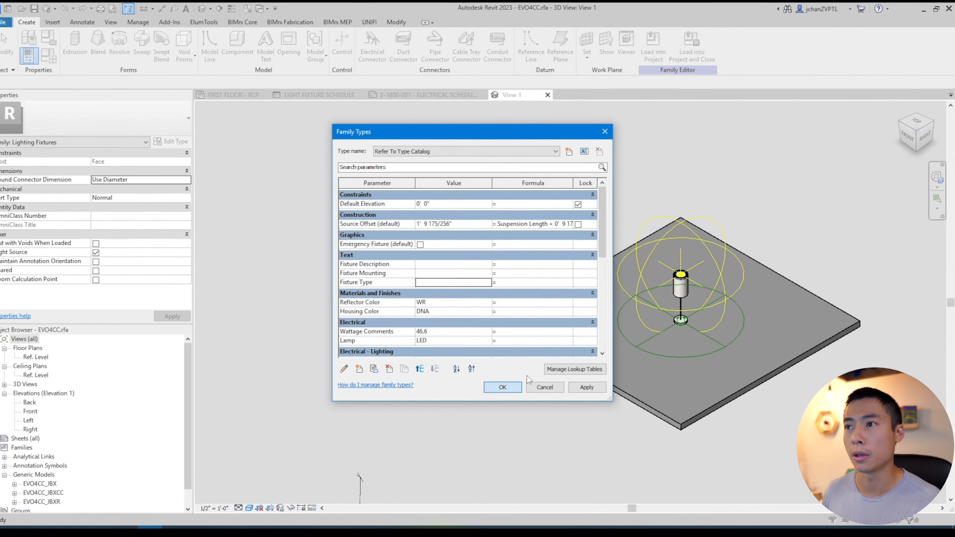
pyautogui.click(393, 350)
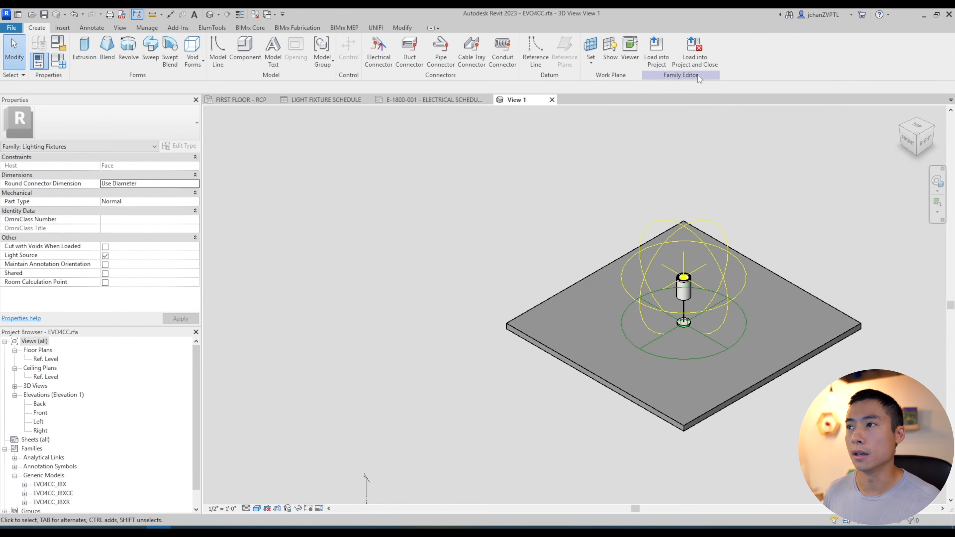
# Load the edited EVO4CC family into the project, close it, and overwrite the existing version without its parameter values
pyautogui.click(694, 51)
pyautogui.click(494, 273)
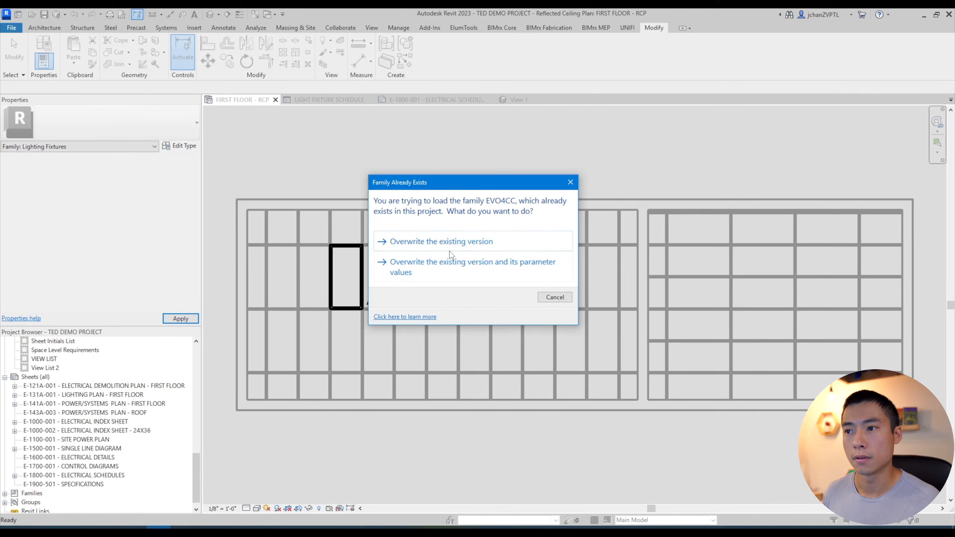
pyautogui.click(466, 243)
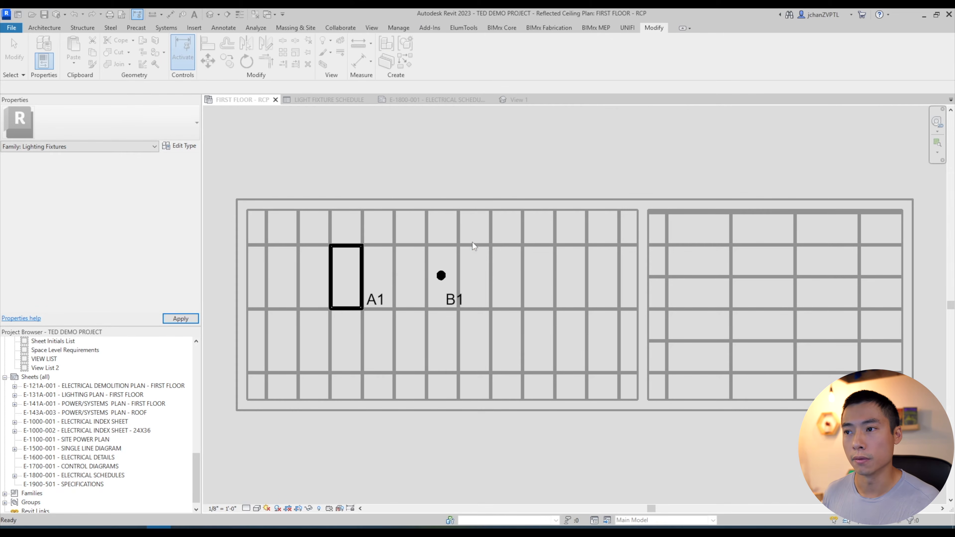
# Check the type properties of the B1 fixture for the newly added shared parameters
pyautogui.click(442, 276)
pyautogui.click(180, 147)
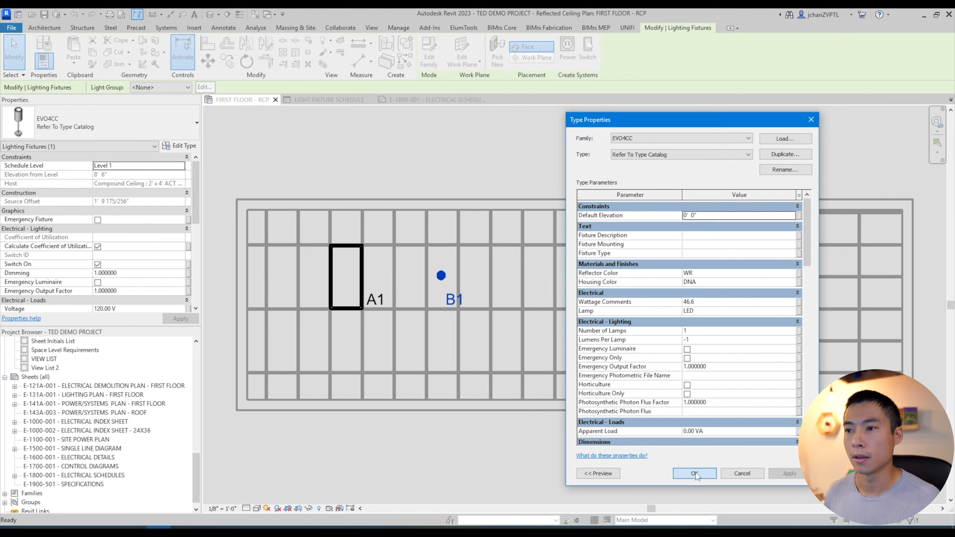
pyautogui.click(695, 473)
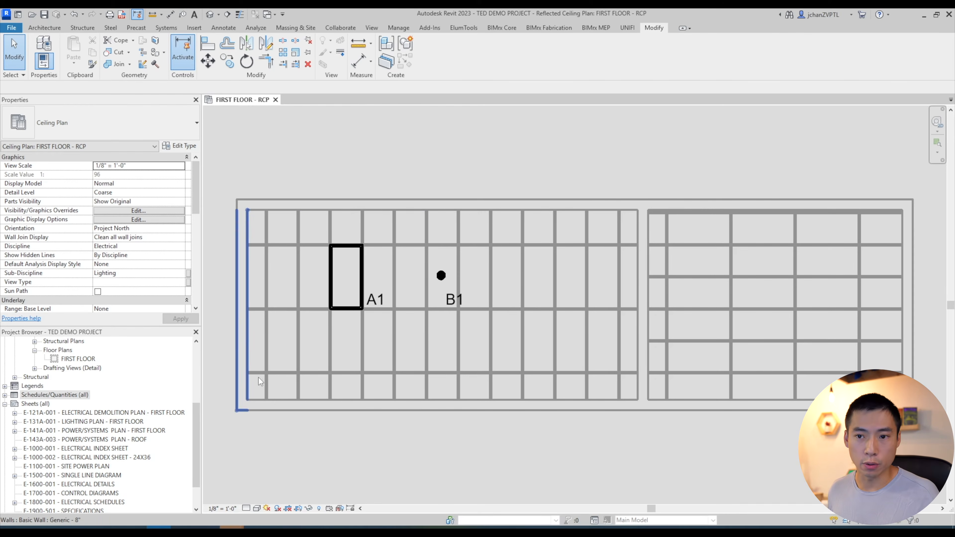
# Create a new building component schedule for the Lighting Fixtures category, named Lighting Fixture Schedule demo
pyautogui.click(47, 398)
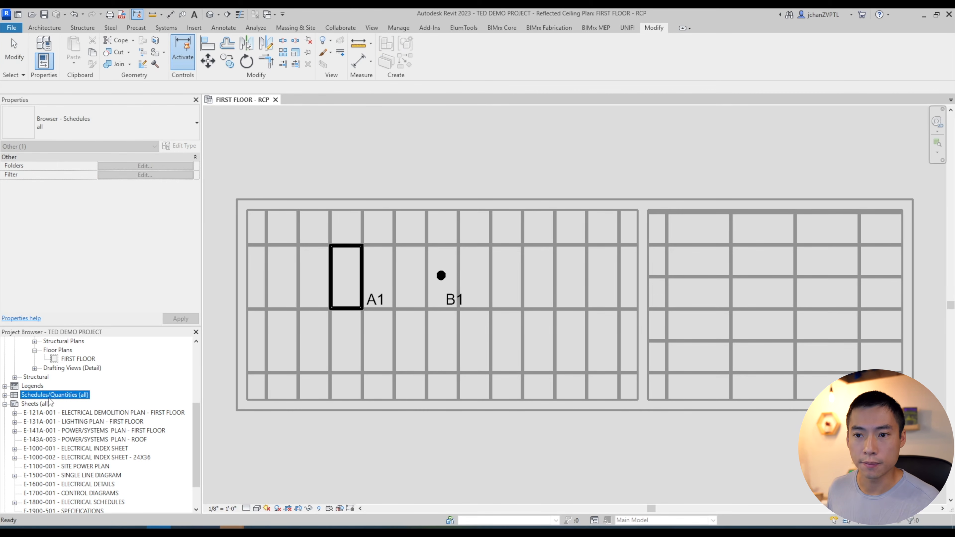
pyautogui.rightClick(49, 398)
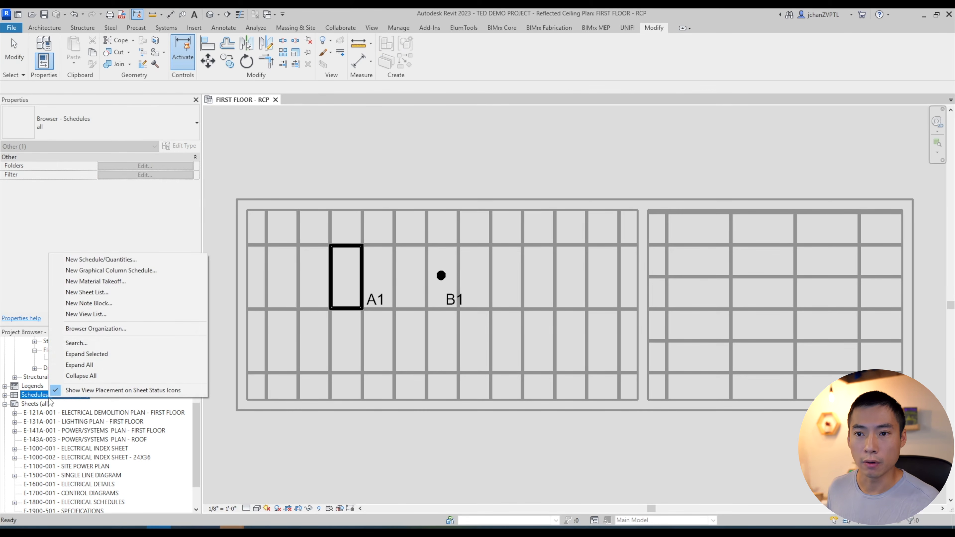
pyautogui.click(119, 258)
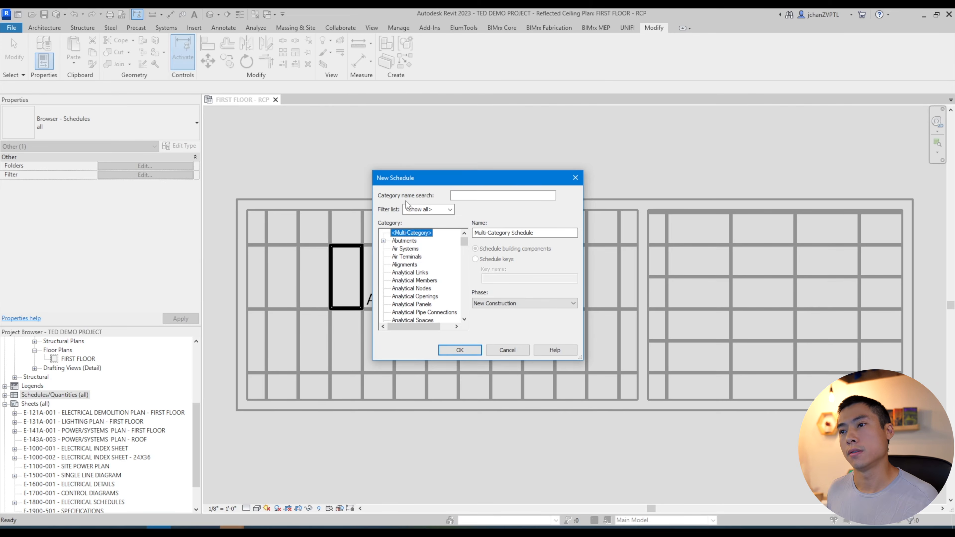
pyautogui.click(460, 197)
pyautogui.write('light')
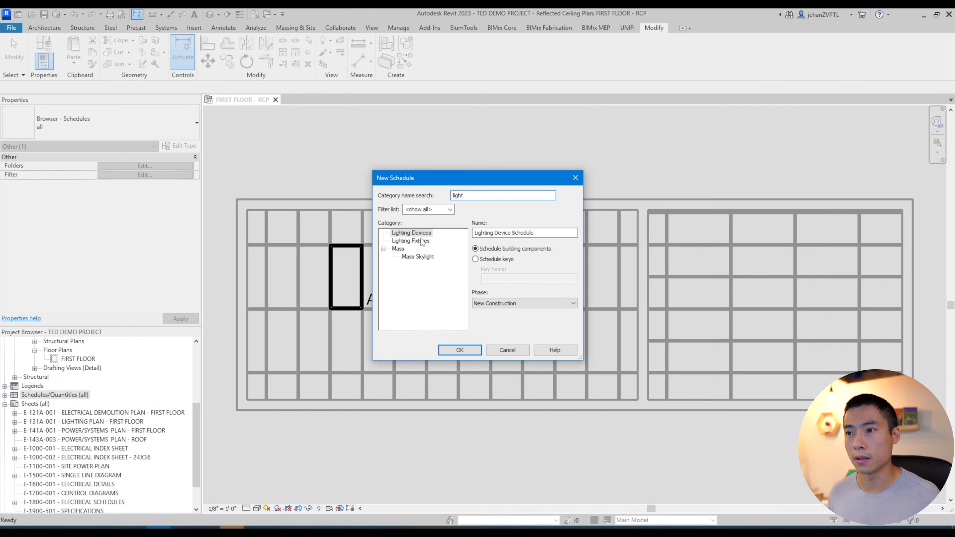
pyautogui.click(421, 240)
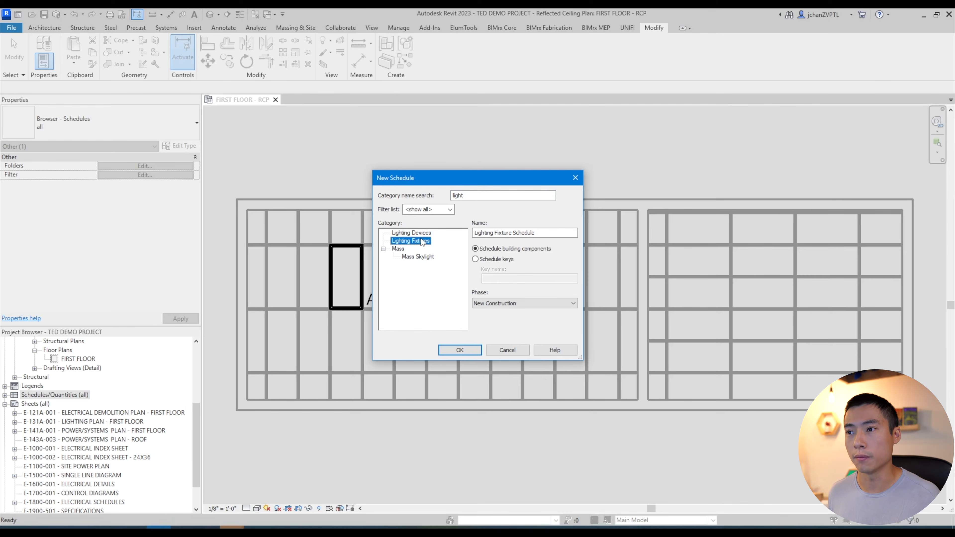
pyautogui.click(507, 233)
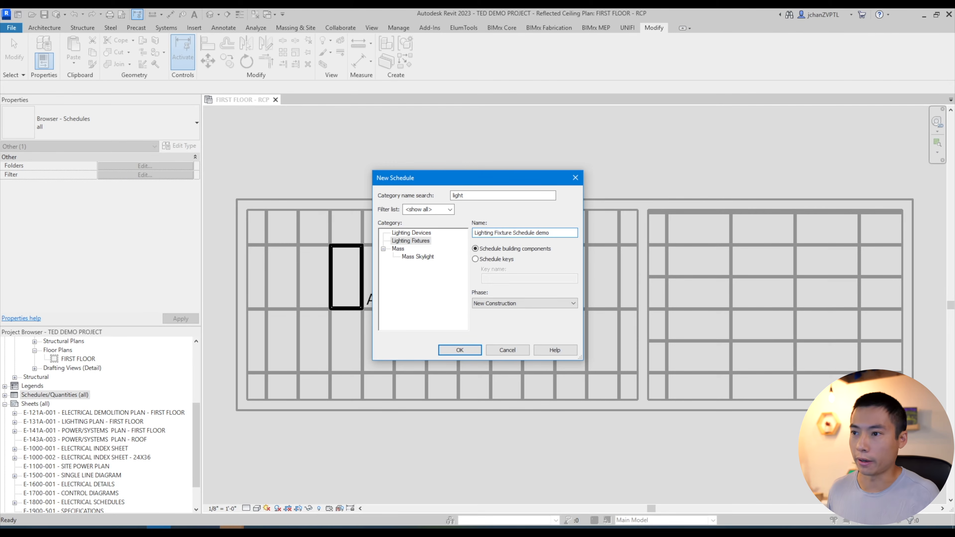
pyautogui.write('demo')
pyautogui.click(459, 350)
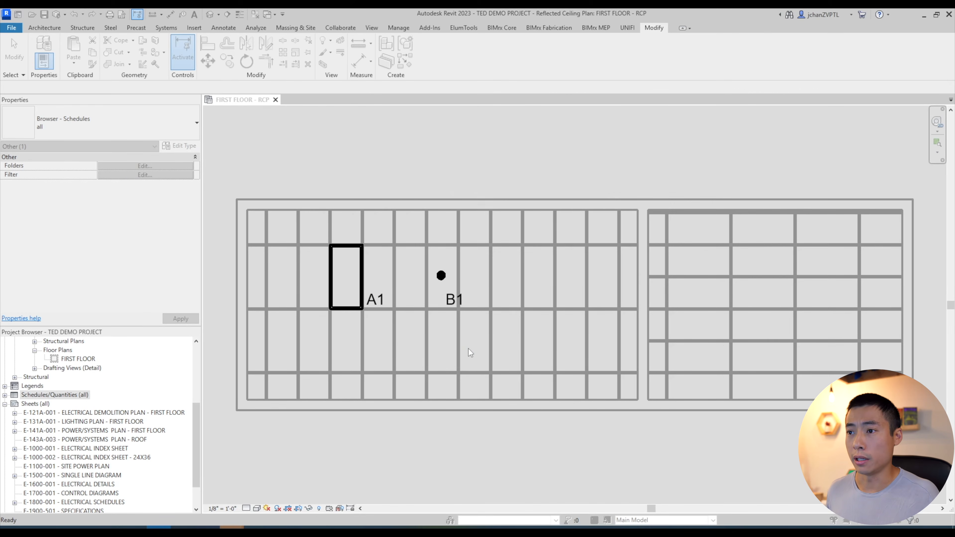
# Add the Fixture Description, Fixture Mounting and Fixture Type parameters to the scheduled fields
pyautogui.scroll(-15, 478, 328)
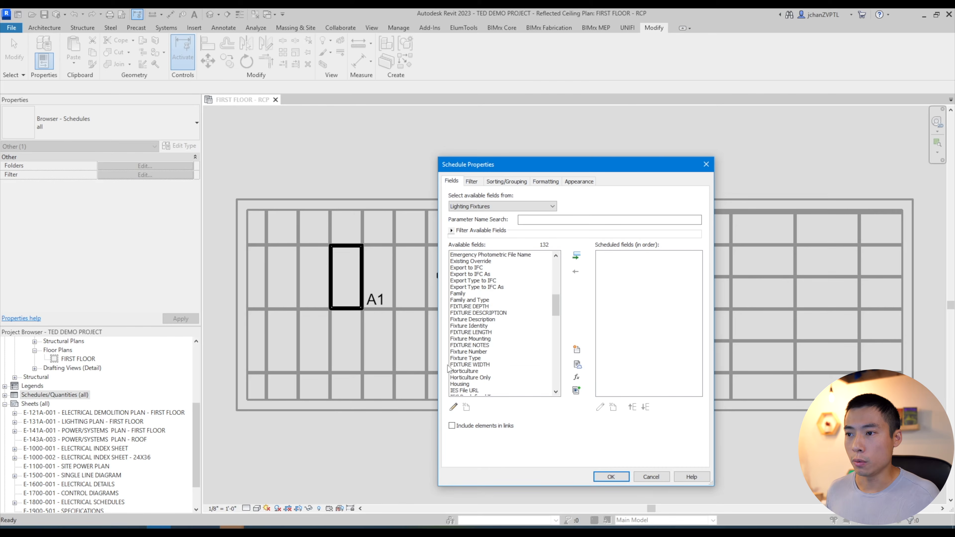
pyautogui.scroll(4, 478, 328)
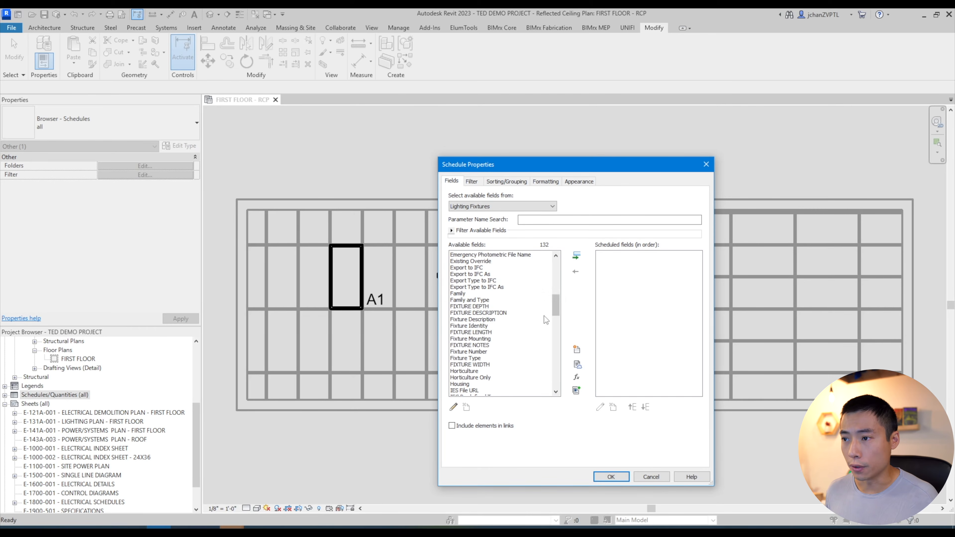
pyautogui.click(478, 320)
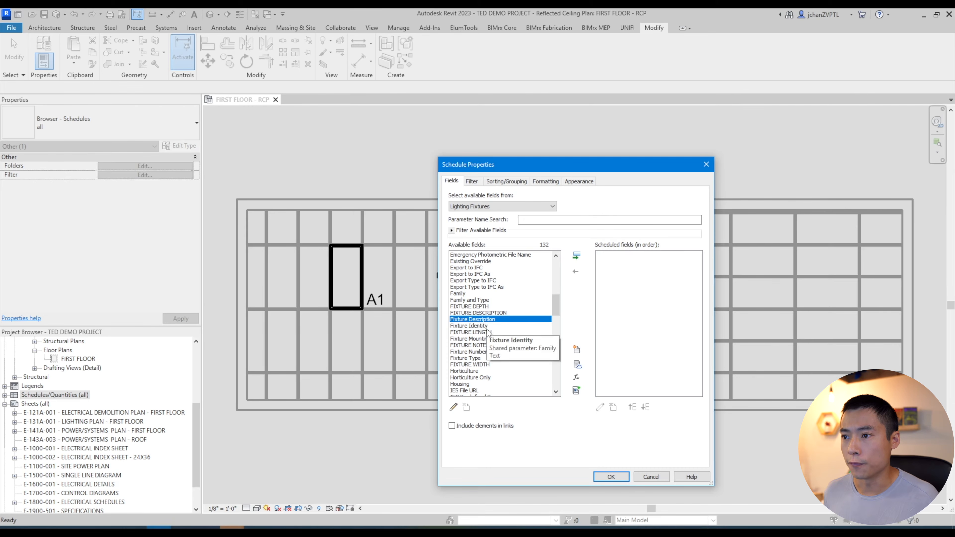
pyautogui.click(577, 256)
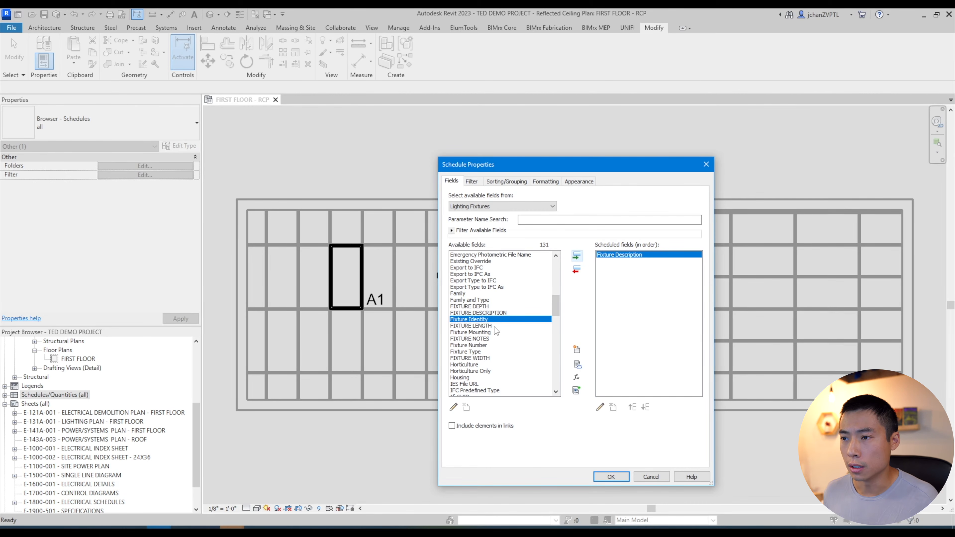
pyautogui.click(493, 331)
pyautogui.click(575, 256)
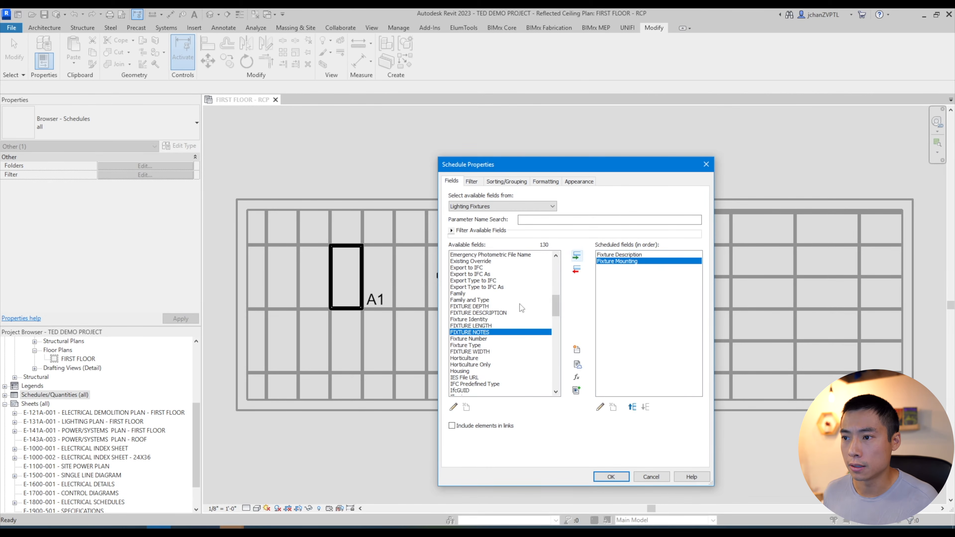
pyautogui.click(483, 346)
pyautogui.click(576, 256)
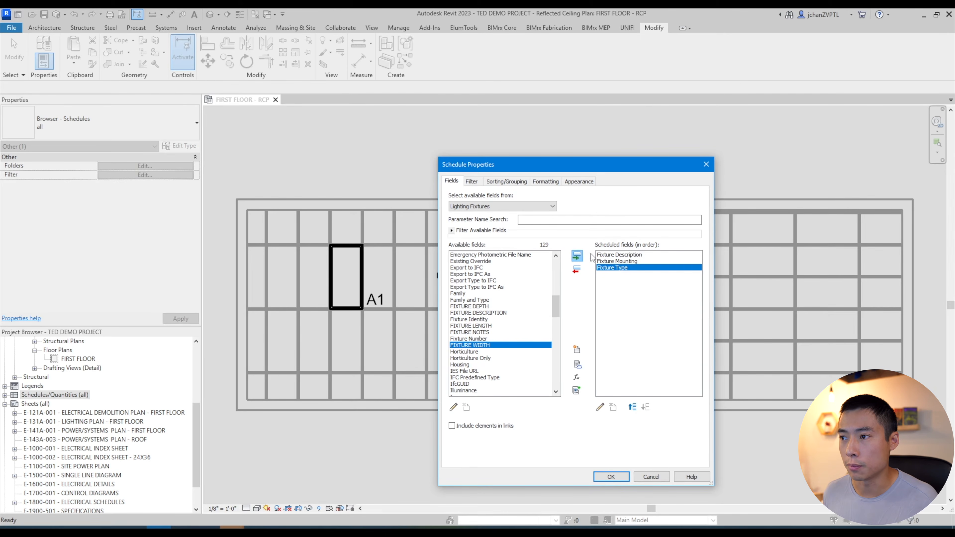
# Reorder the scheduled fields so Fixture Type comes first, ahead of Fixture Description and Fixture Mounting
pyautogui.click(452, 230)
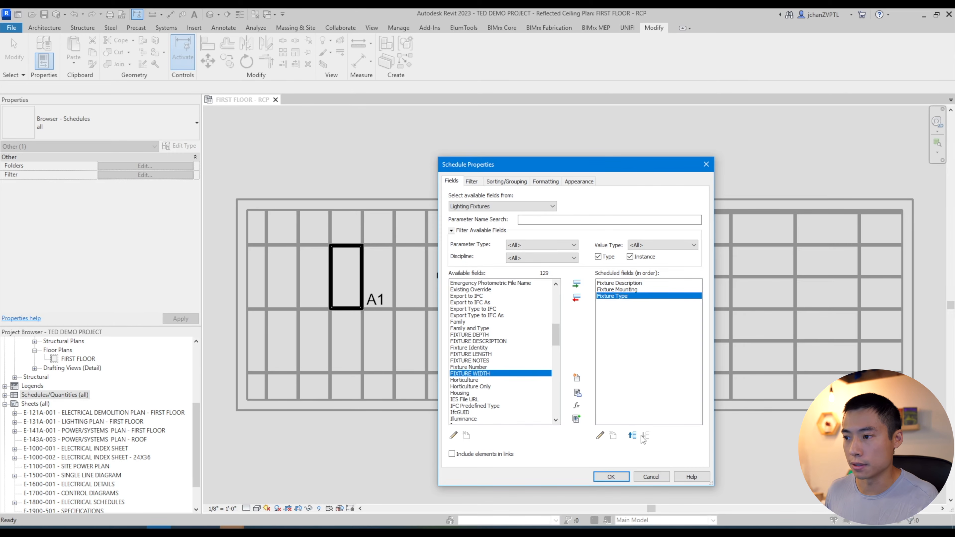
pyautogui.click(632, 436)
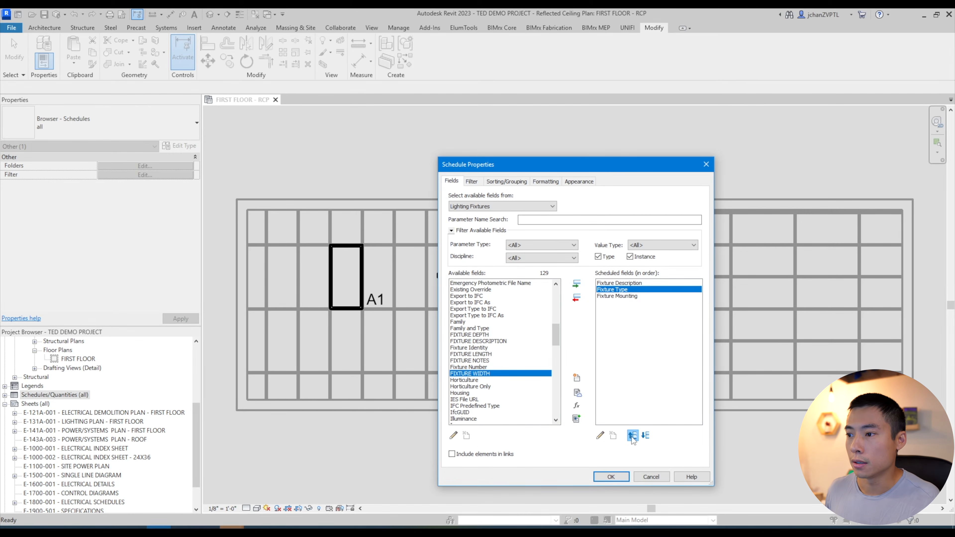
pyautogui.click(633, 435)
pyautogui.click(634, 297)
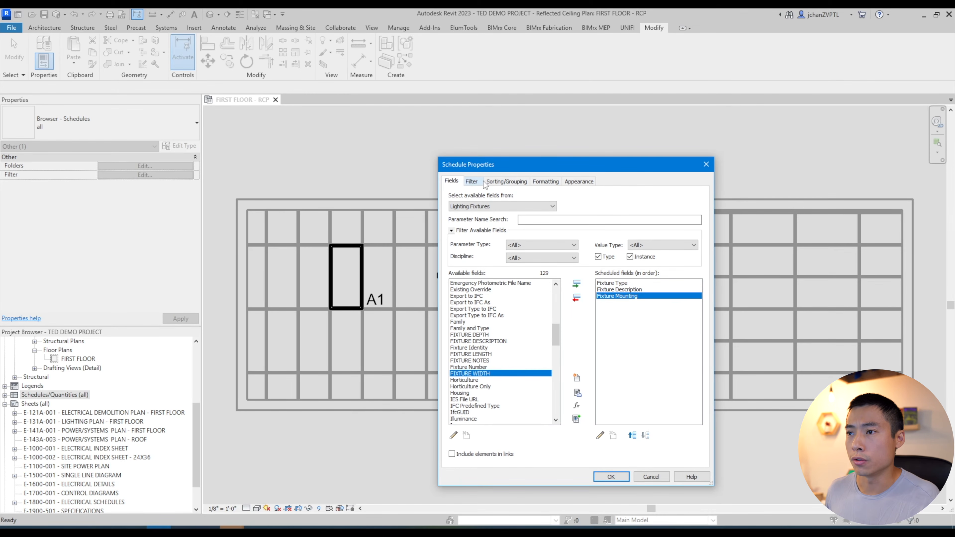
# Leave the schedule unfiltered, disable itemizing every instance, and sort by Fixture Type in ascending order
pyautogui.click(475, 182)
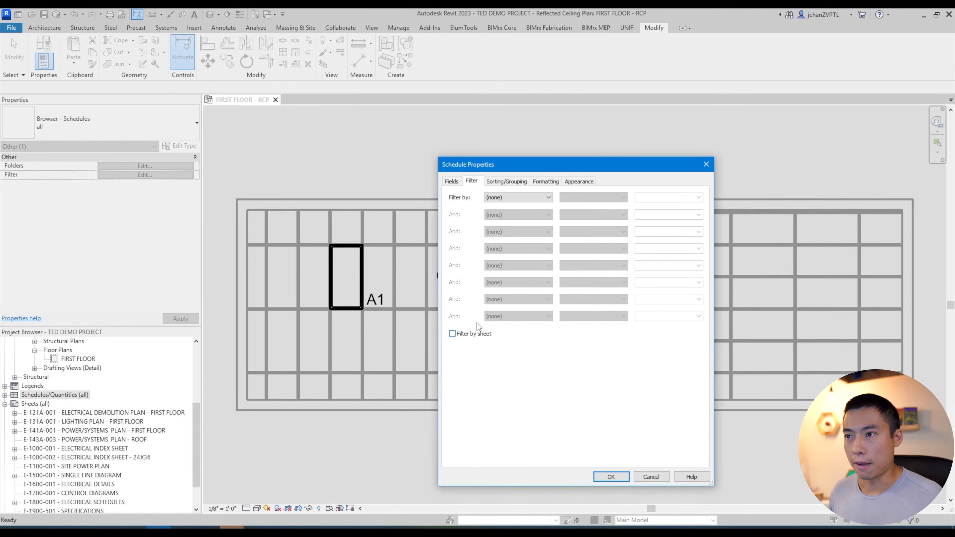
pyautogui.click(504, 184)
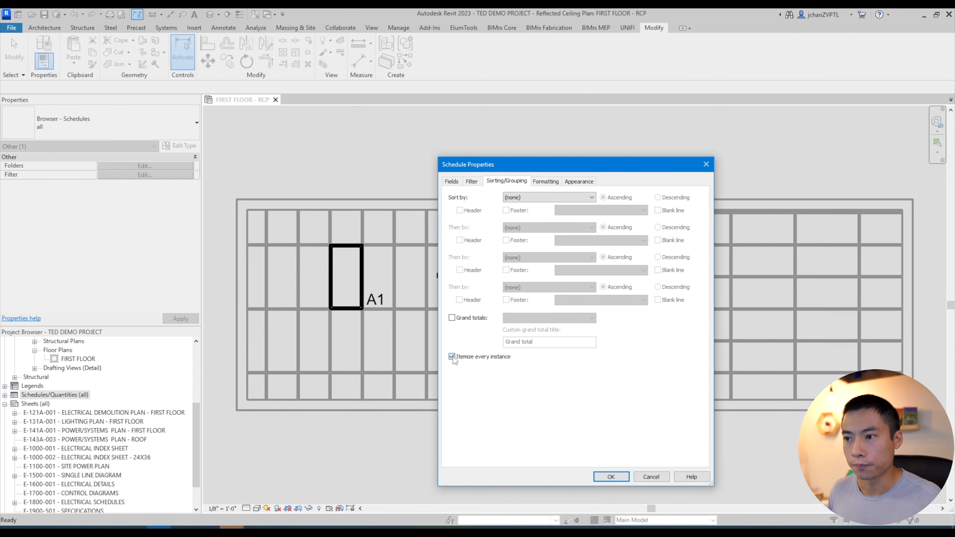
pyautogui.click(552, 198)
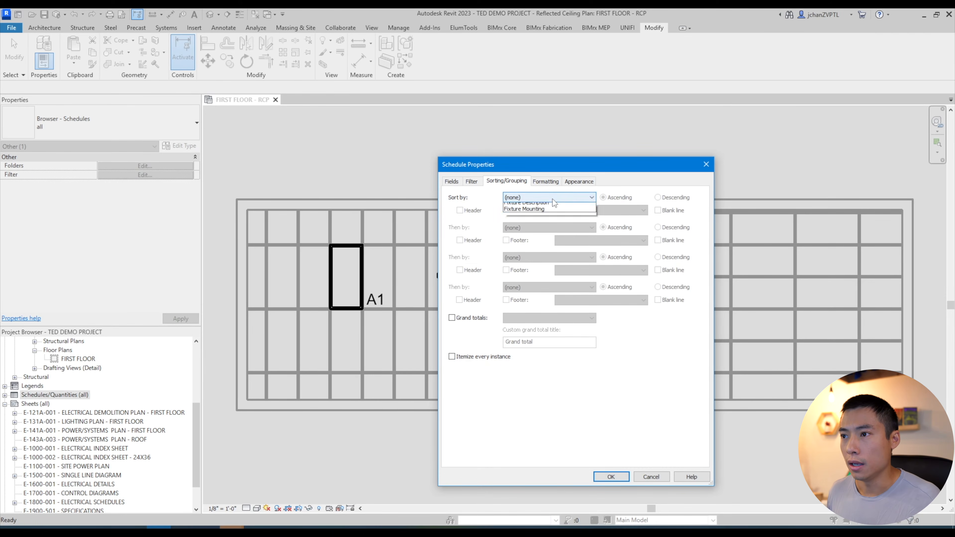
pyautogui.click(520, 213)
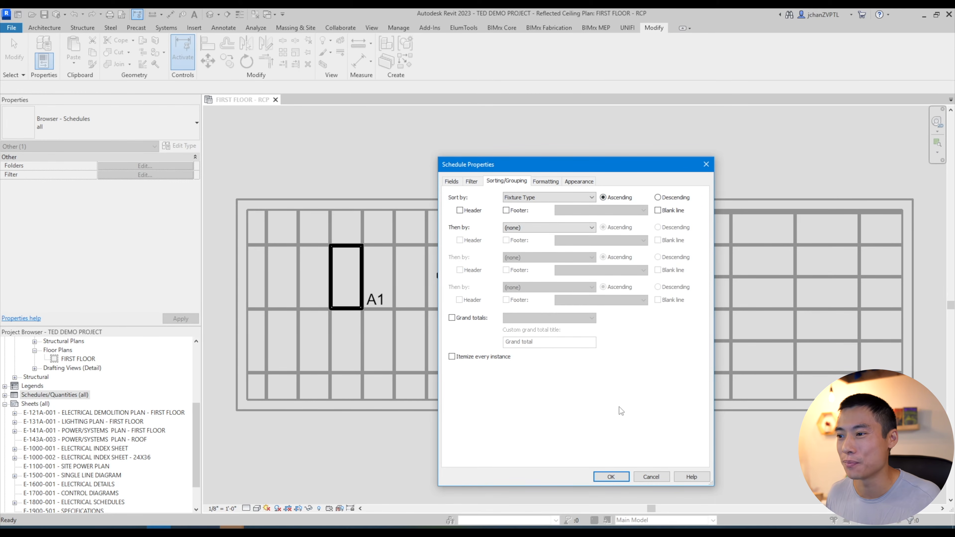
# Set the Fixture Type column heading to Type, accept the schedule properties, and widen the schedule's columns
pyautogui.click(548, 183)
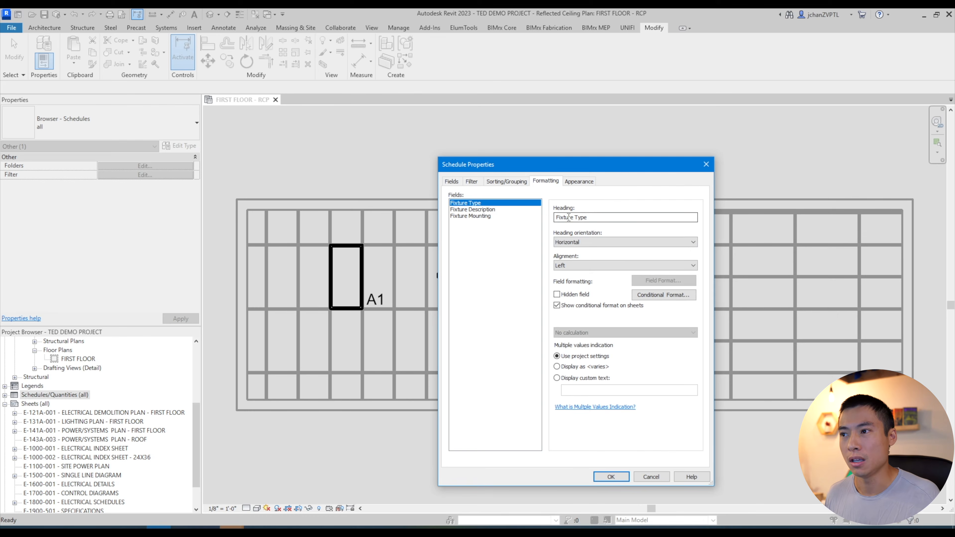
pyautogui.moveTo(575, 217); pyautogui.dragTo(517, 216)
pyautogui.press('BackSpace')
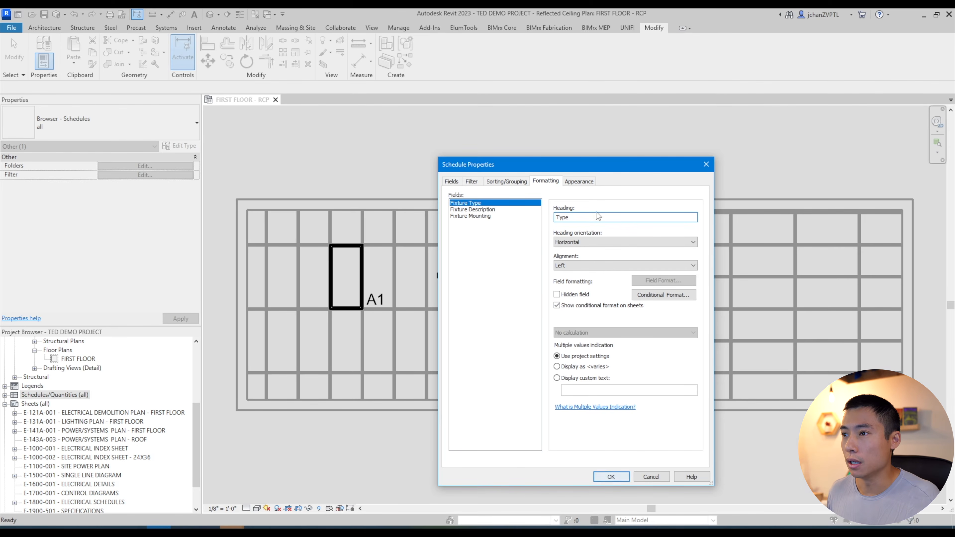
pyautogui.click(582, 182)
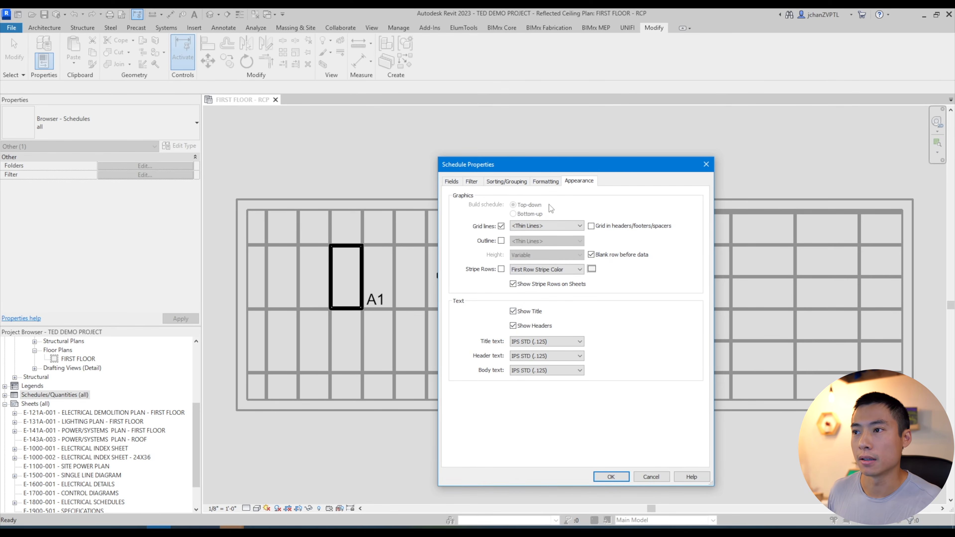
pyautogui.click(546, 181)
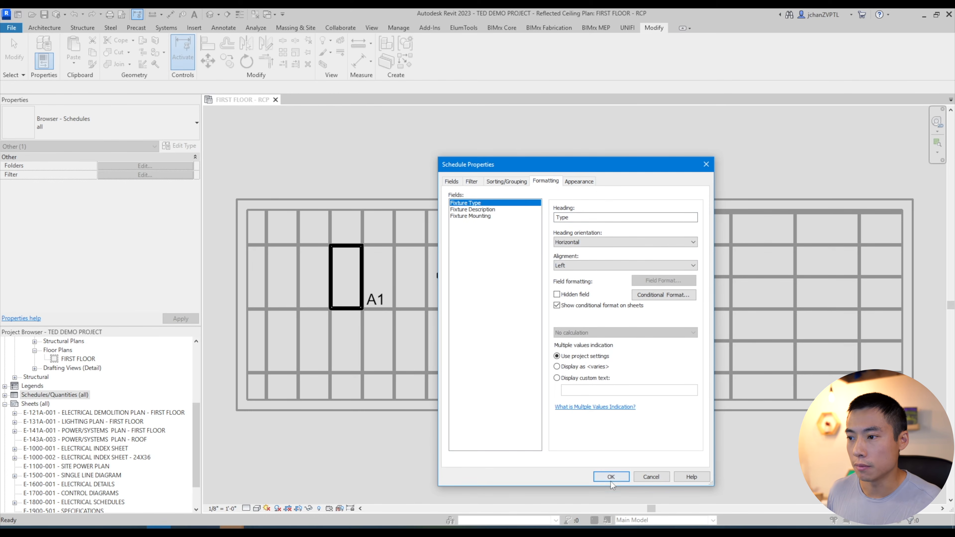
pyautogui.click(611, 477)
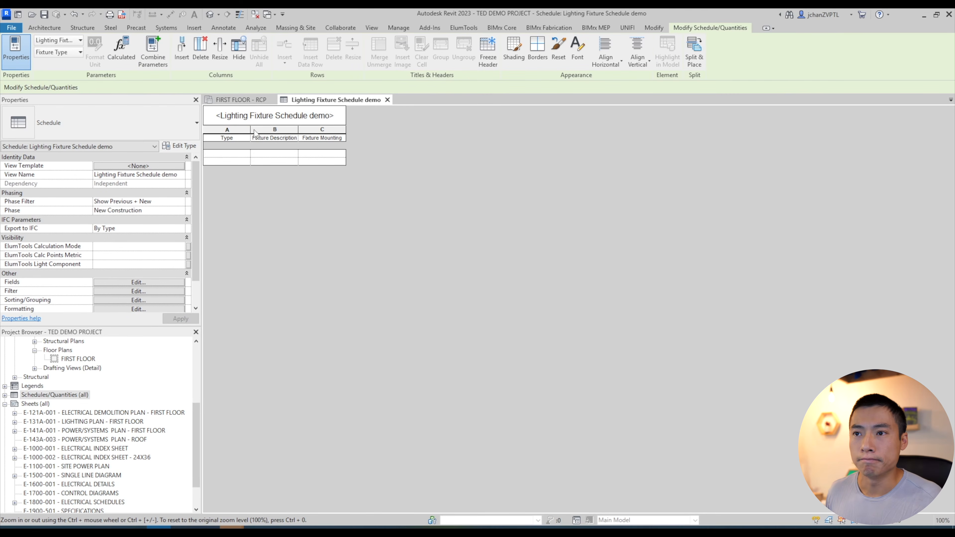
pyautogui.moveTo(251, 132); pyautogui.dragTo(333, 129)
# Set the B1 fixture's type parameters to Fixture Type B1, Fixture Description DOWNLIGHT and Fixture Mounting RECESSED, and check them in the schedule
pyautogui.click(253, 100)
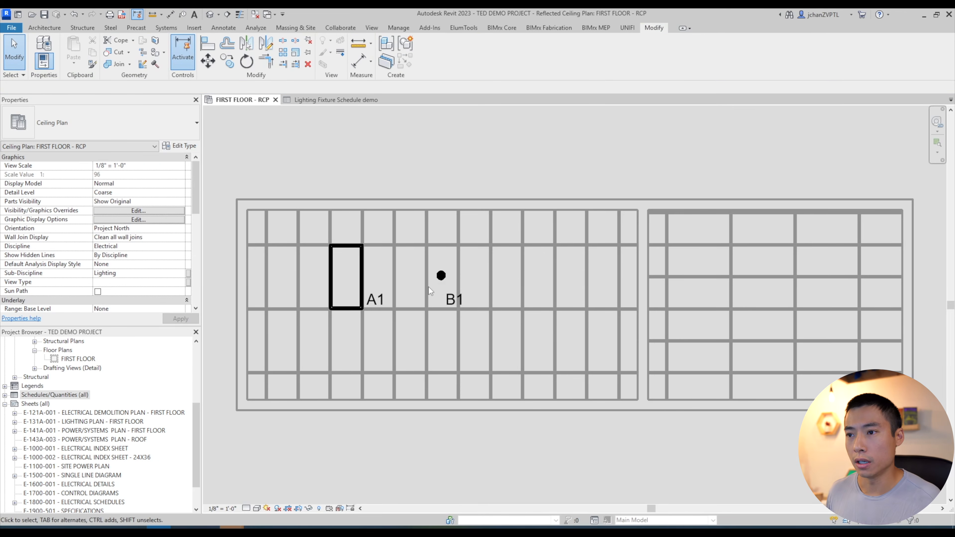
pyautogui.click(364, 268)
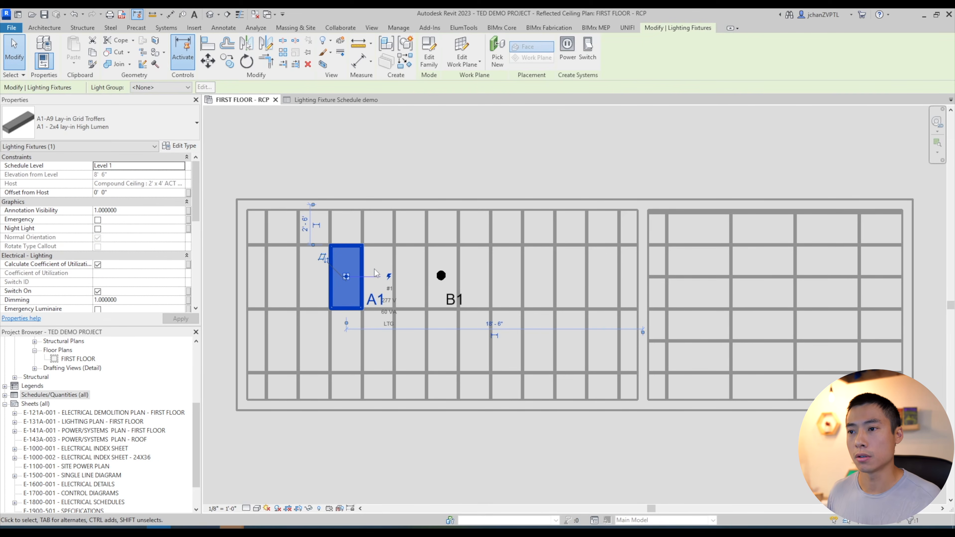
pyautogui.click(458, 274)
pyautogui.click(441, 275)
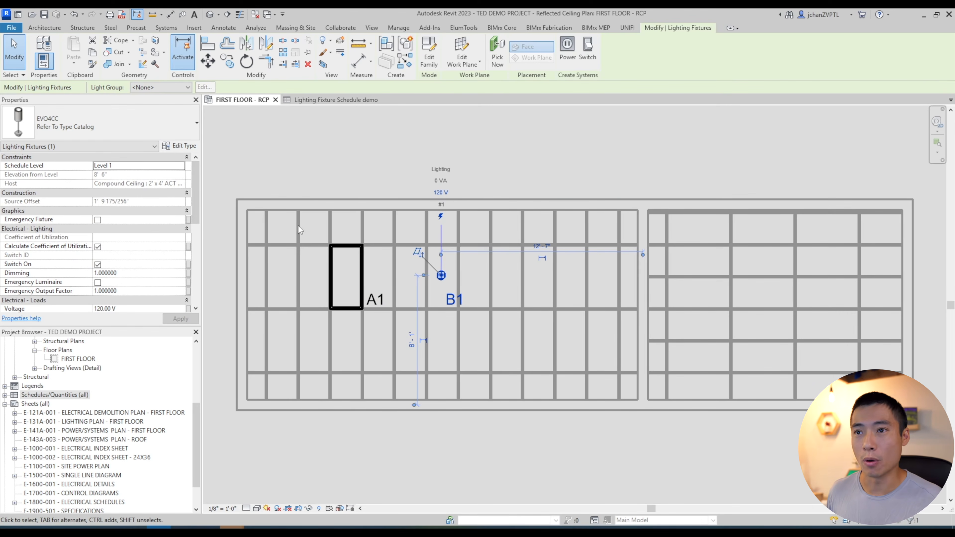
pyautogui.click(182, 146)
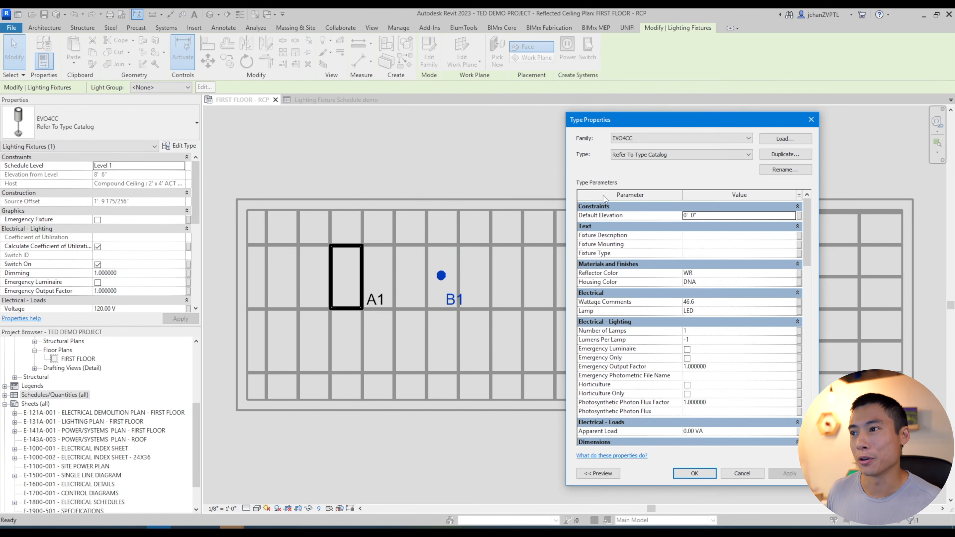
pyautogui.click(710, 253)
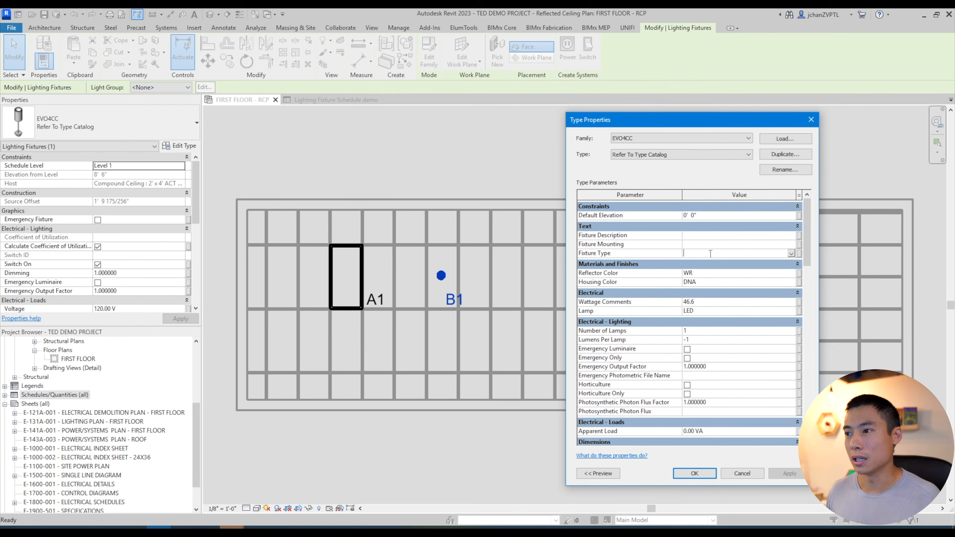
pyautogui.write('B1')
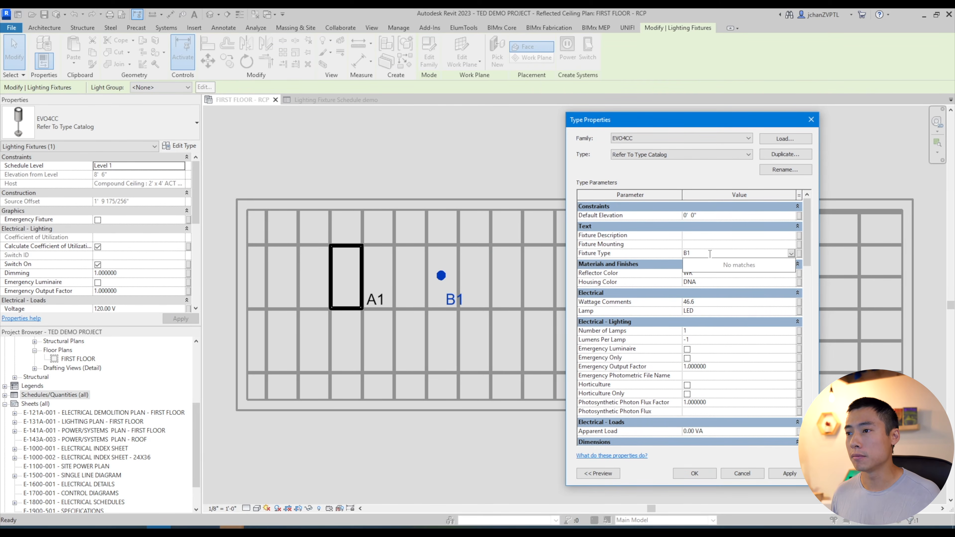
pyautogui.click(722, 236)
pyautogui.write('DOWNL')
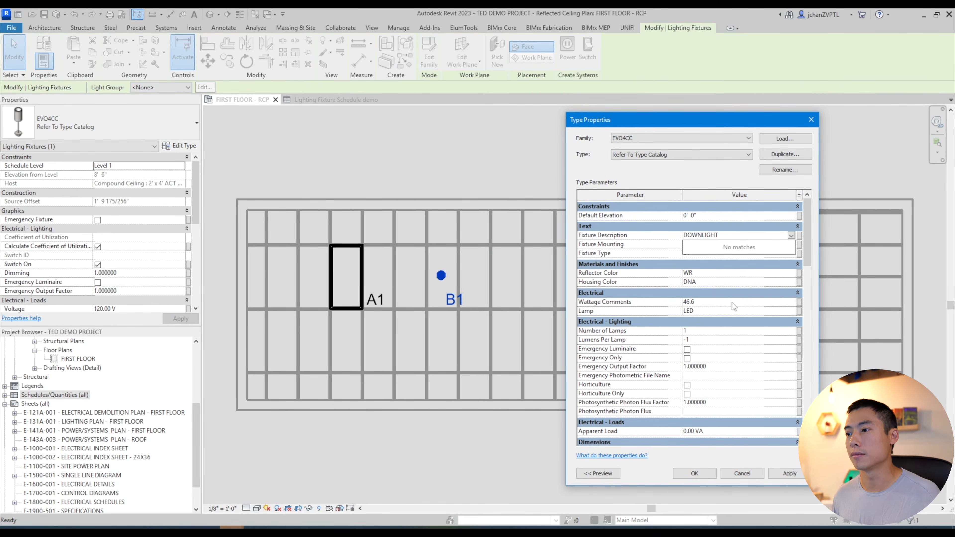
pyautogui.write('IGHT')
pyautogui.press('Return')
pyautogui.click(335, 100)
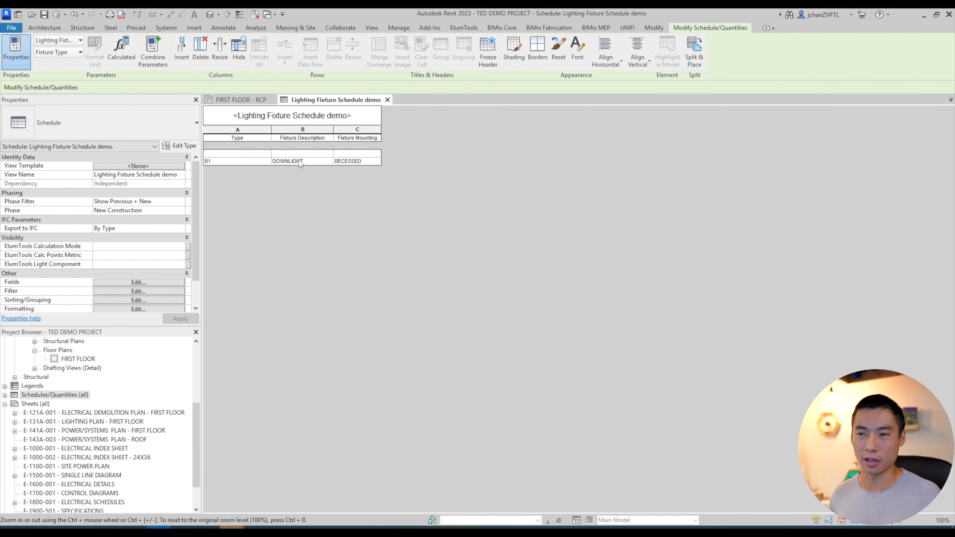
# Examine the type parameters of the A1 troffer in the first floor reflected ceiling plan
pyautogui.click(246, 100)
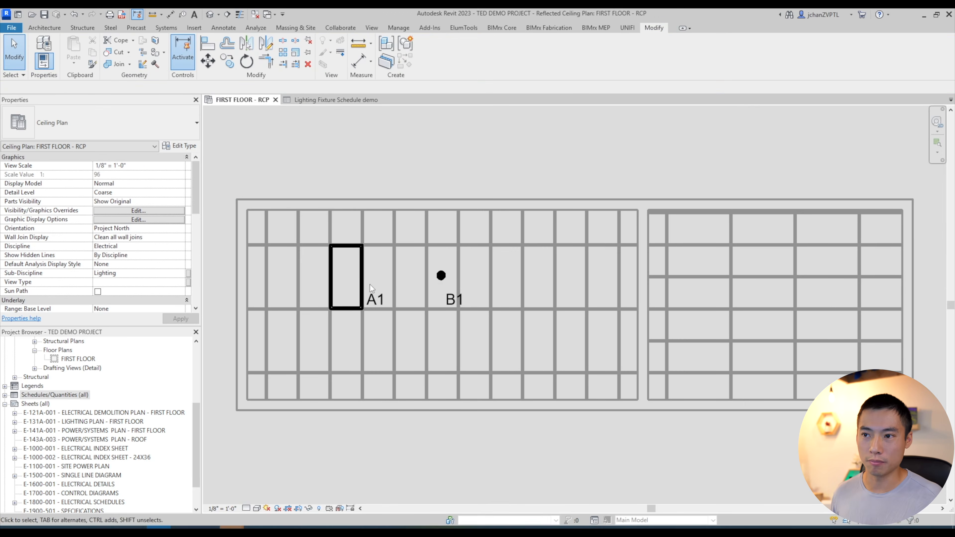
pyautogui.click(364, 283)
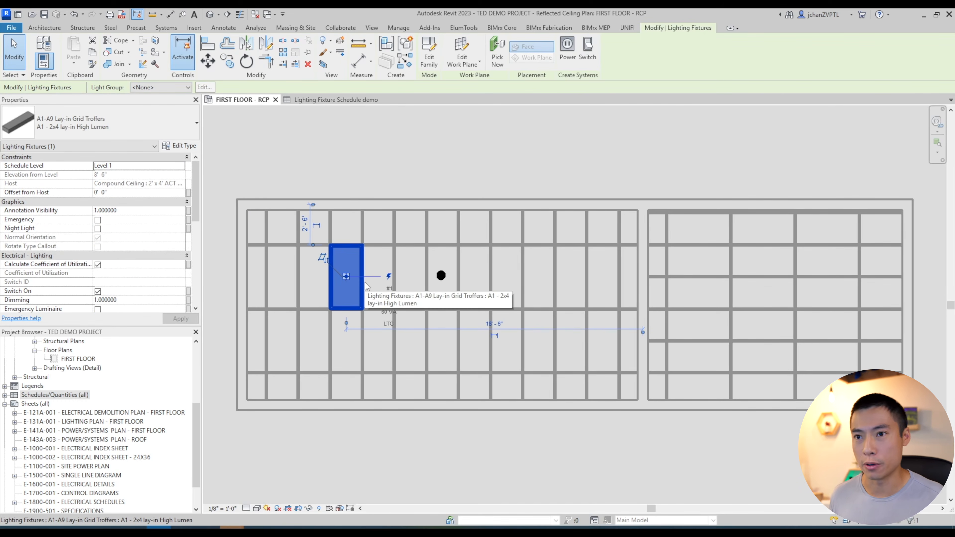
pyautogui.click(181, 146)
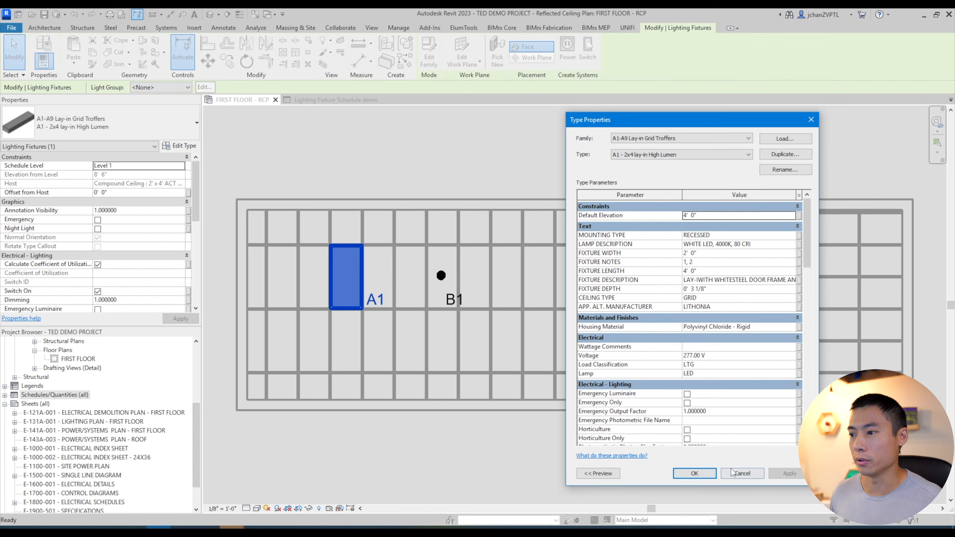
pyautogui.click(734, 472)
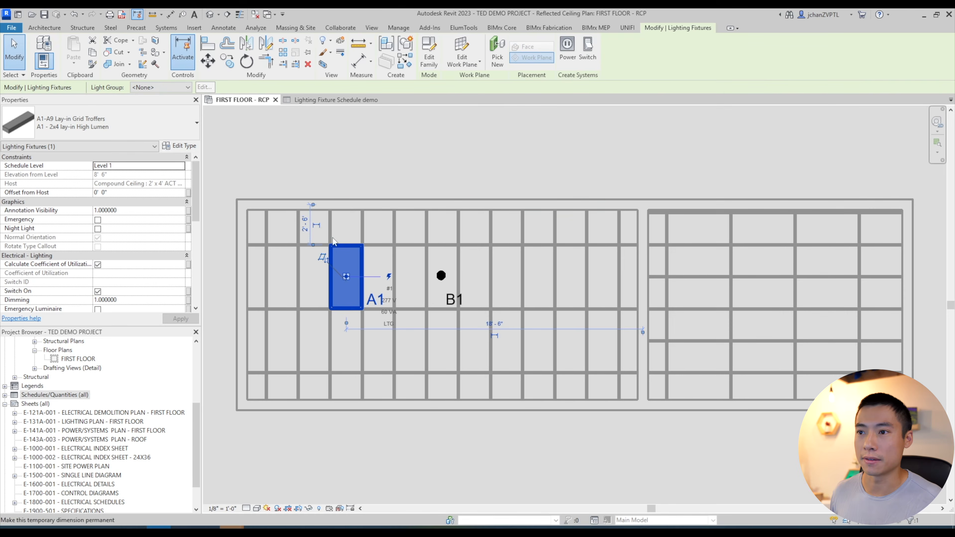
# Open the A1 troffer's family and delete its MOUNTING TYPE, LAMP DESCRIPTION, FIXTURE DESCRIPTION, CEILING TYPE and APP. ALT. MANUFACTURER parameters
pyautogui.doubleClick(357, 267)
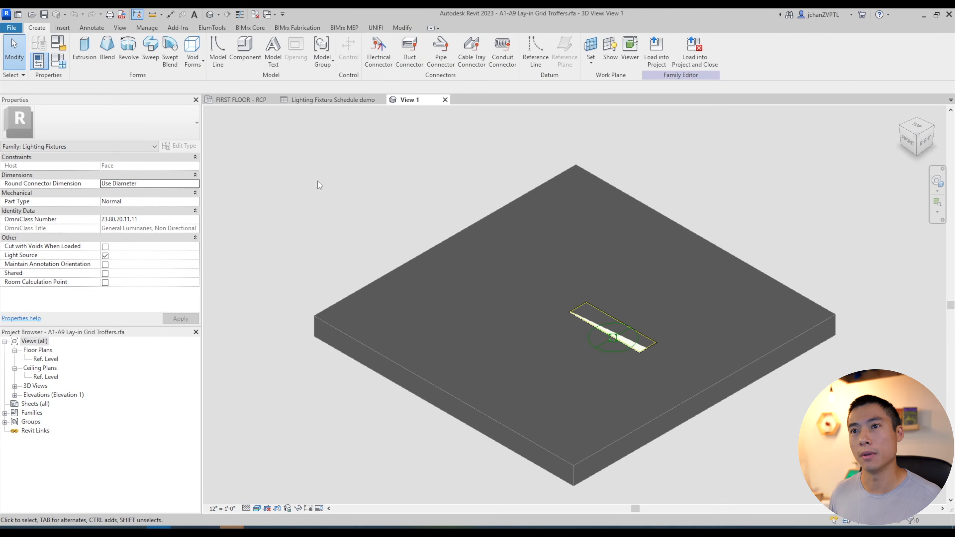
pyautogui.click(59, 61)
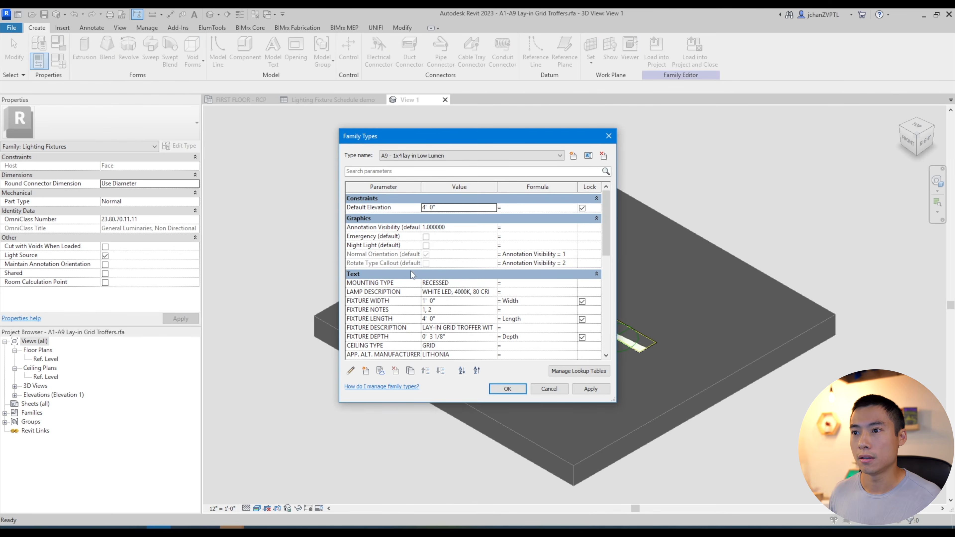
pyautogui.scroll(-3, 411, 272)
pyautogui.click(408, 288)
pyautogui.press('Delete')
pyautogui.press('Return')
pyautogui.click(399, 217)
pyautogui.click(399, 217)
pyautogui.click(399, 243)
pyautogui.click(415, 254)
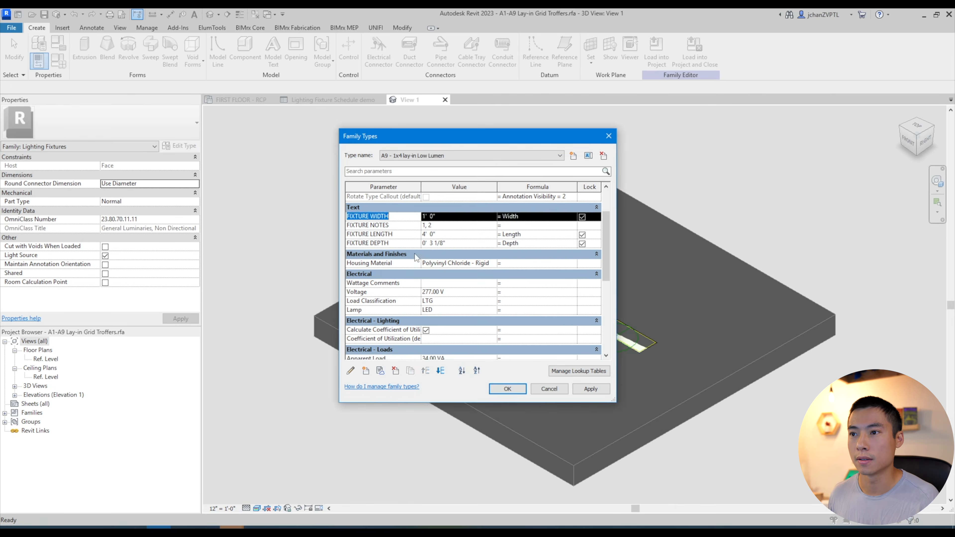
# Delete the remaining old Text parameters and give the family the shared parameters Fixture Description, Fixture Mounting and Fixture Type
pyautogui.click(395, 371)
pyautogui.click(501, 272)
pyautogui.click(396, 371)
pyautogui.click(501, 272)
pyautogui.click(508, 390)
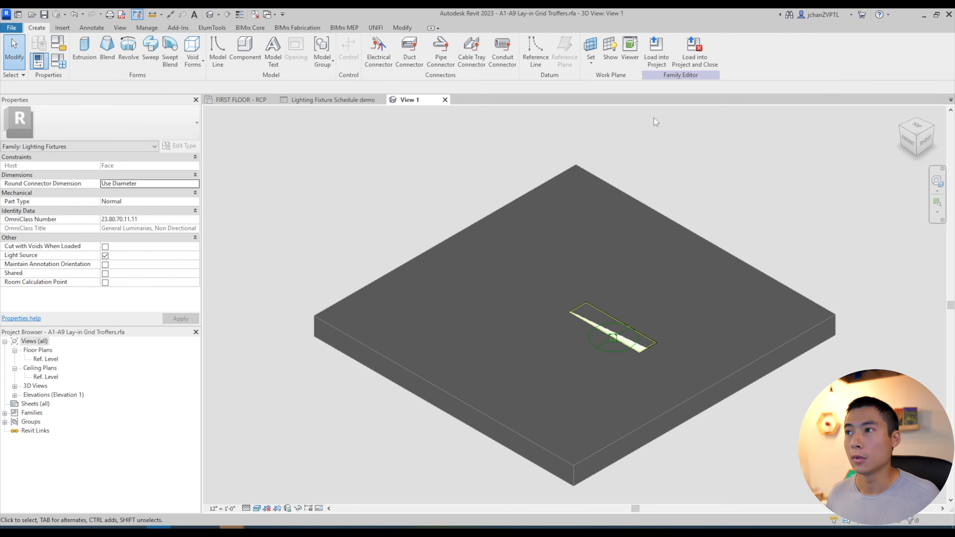
# Load the edited troffer family into the project, close it, and overwrite only the existing version
pyautogui.click(695, 51)
pyautogui.click(501, 278)
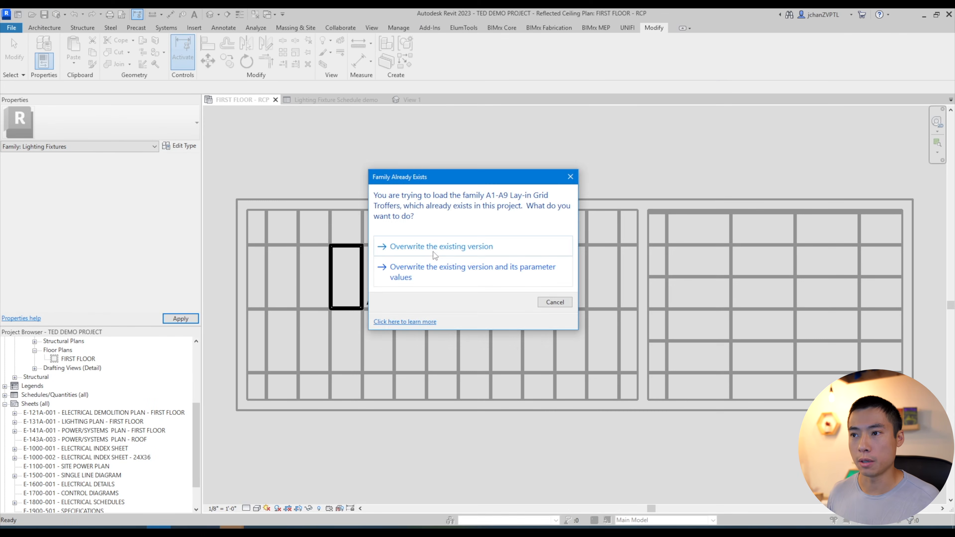
pyautogui.click(437, 248)
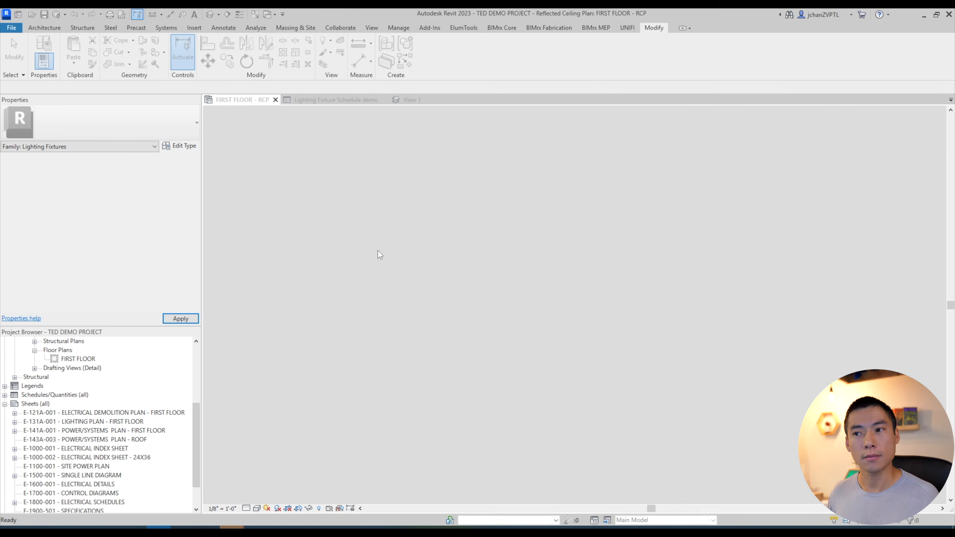
# Set the A1 troffer's Fixture Description type parameter to TROFFER
pyautogui.click(363, 263)
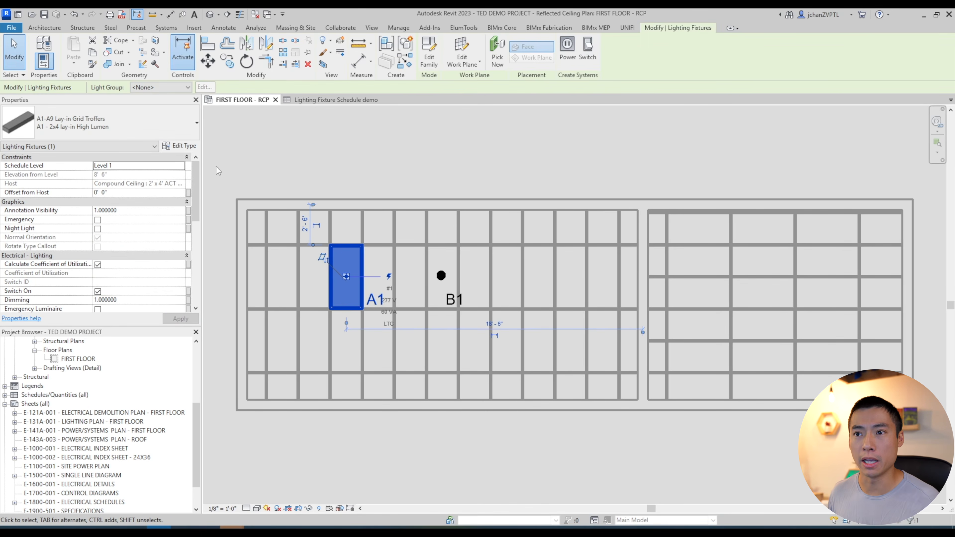
pyautogui.click(181, 147)
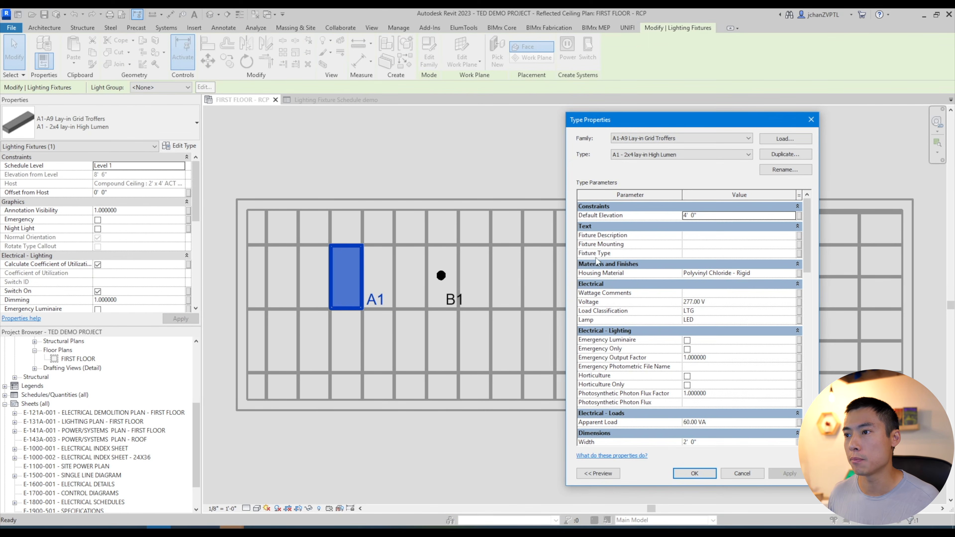
pyautogui.click(721, 237)
pyautogui.write('TROFFER')
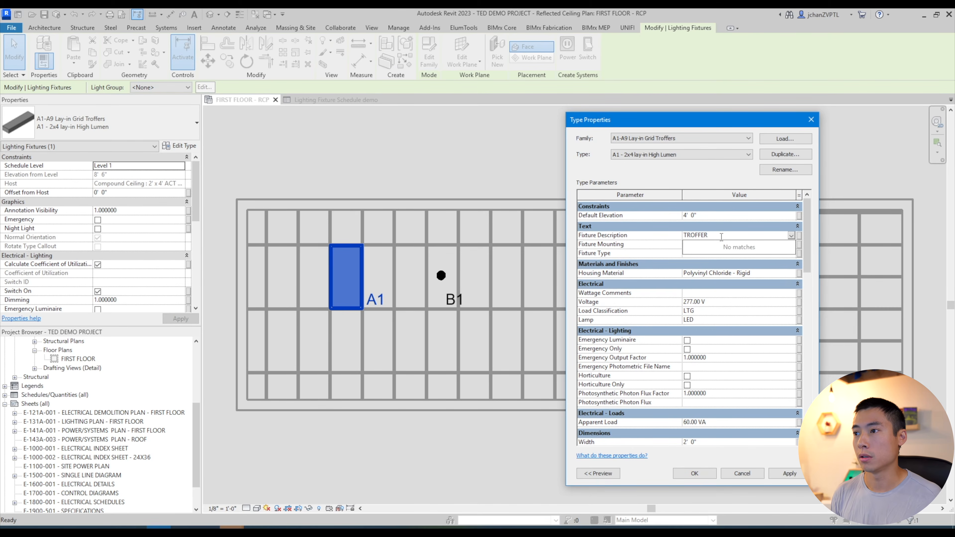
pyautogui.press('Return')
pyautogui.press('Down')
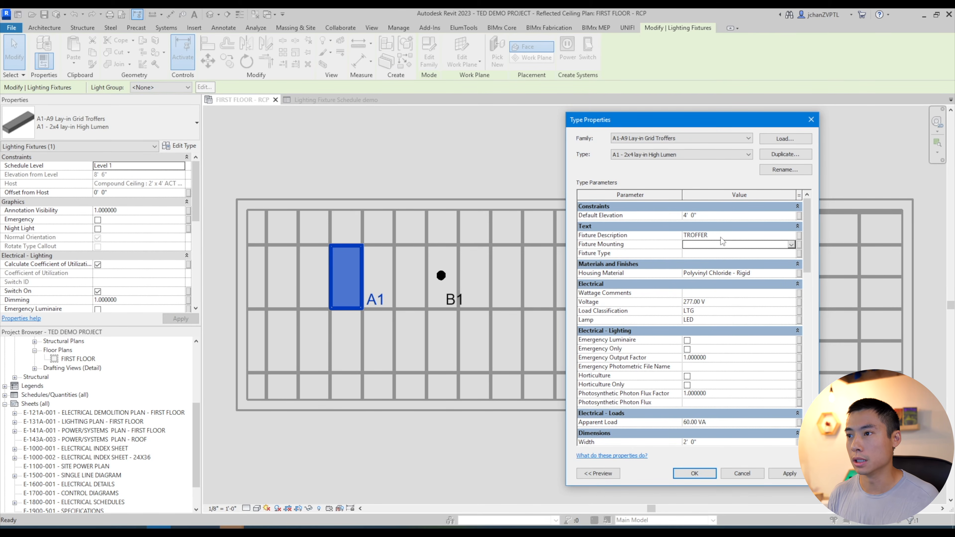
# Set the A1 troffer's Fixture Mounting to RECESSED and Fixture Type to A1, accept, and check them in the fixture schedule
pyautogui.write('REC')
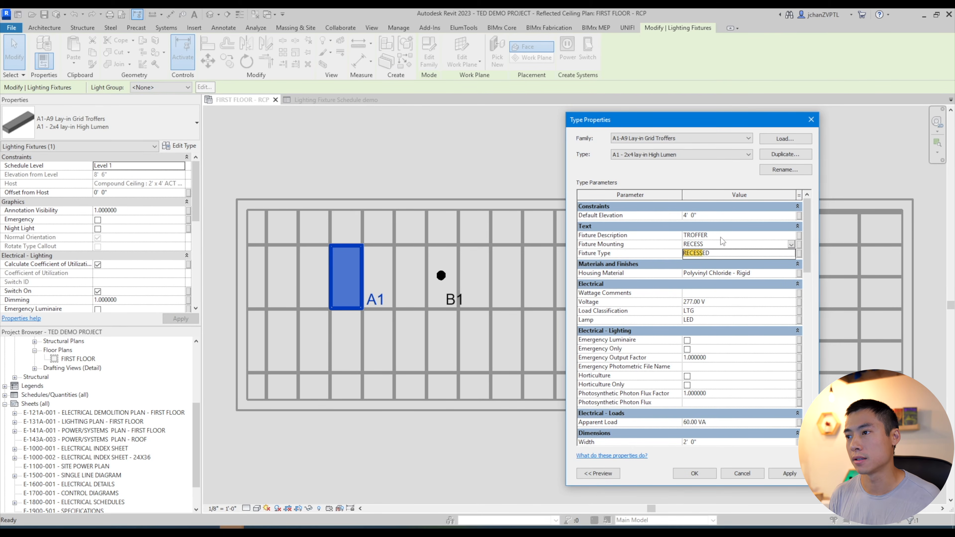
pyautogui.write('ESS')
pyautogui.press('Return')
pyautogui.press('Down')
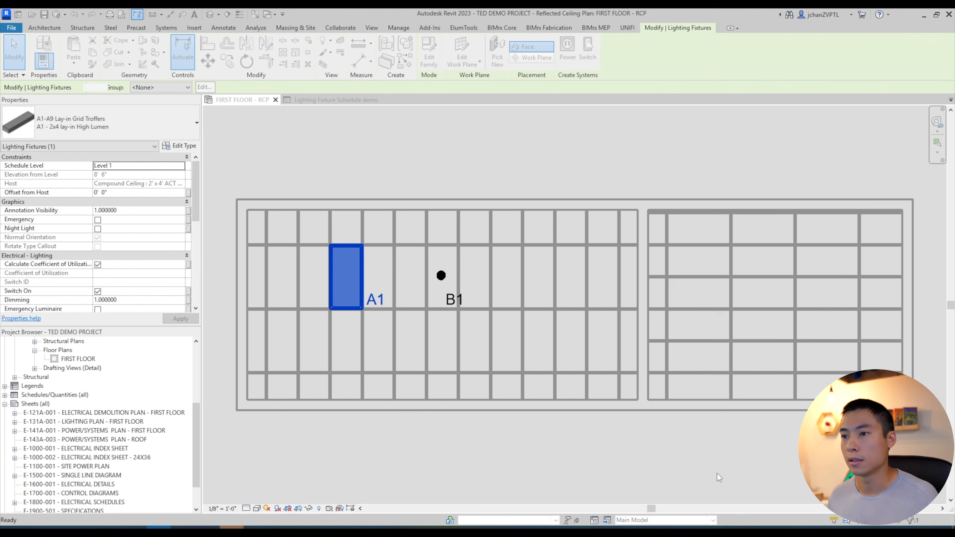
pyautogui.click(694, 474)
pyautogui.press('Escape')
pyautogui.click(356, 100)
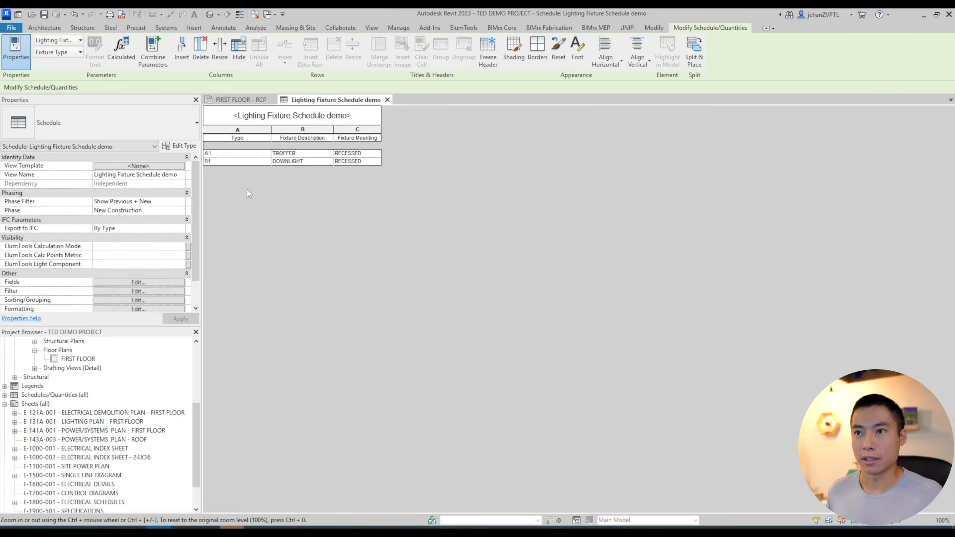
# Try changing the A1 troffer's type to B1 in the schedule, and undo that change
pyautogui.click(222, 155)
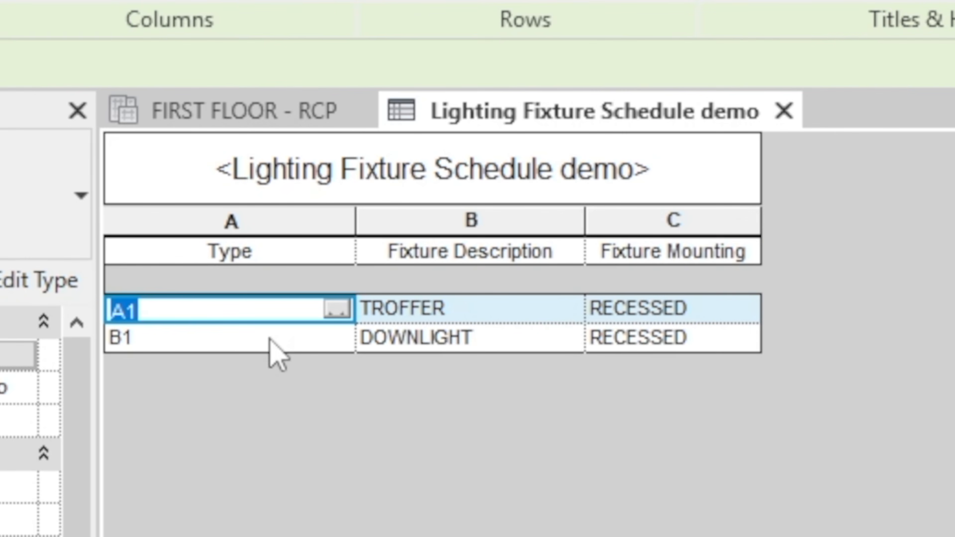
pyautogui.write('B')
pyautogui.click(271, 340)
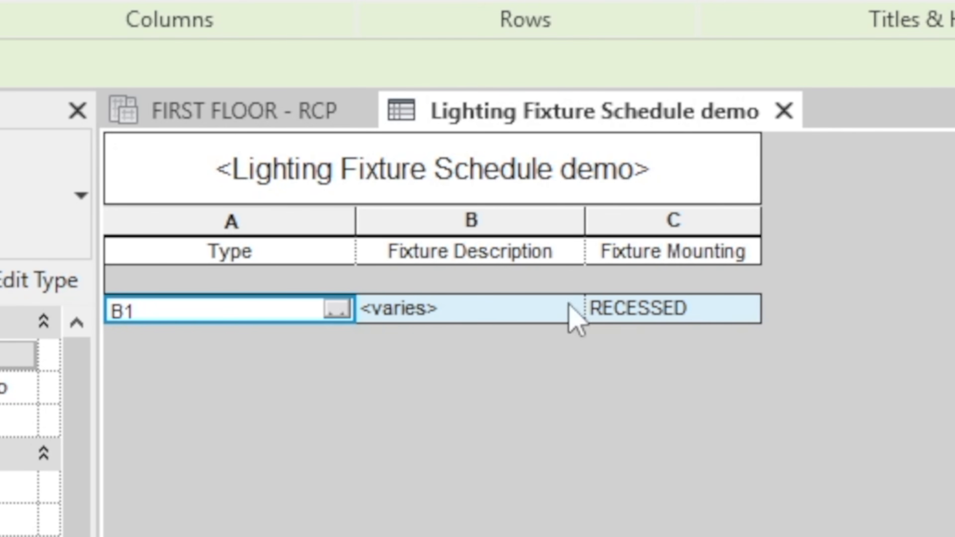
pyautogui.moveTo(357, 221); pyautogui.dragTo(459, 216)
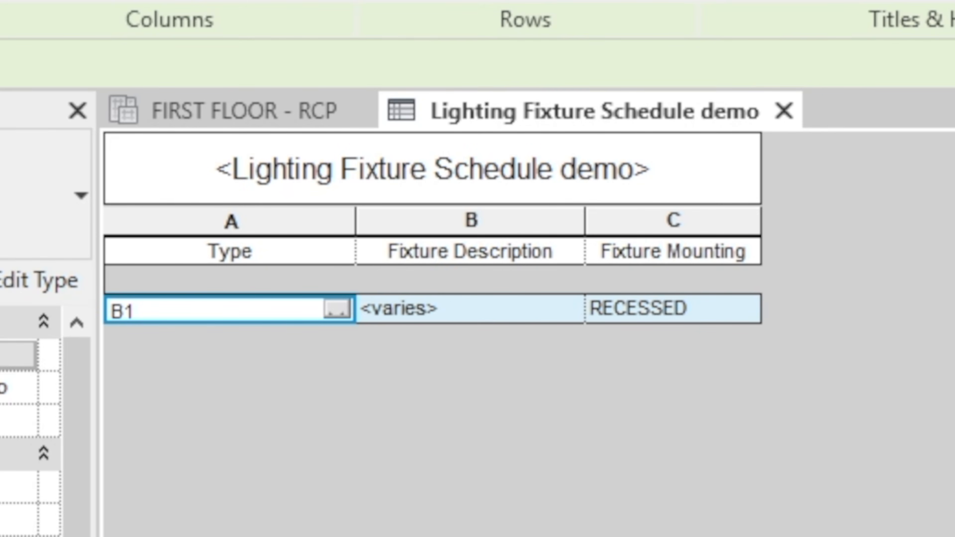
pyautogui.hotkey('ctrl', 'z')
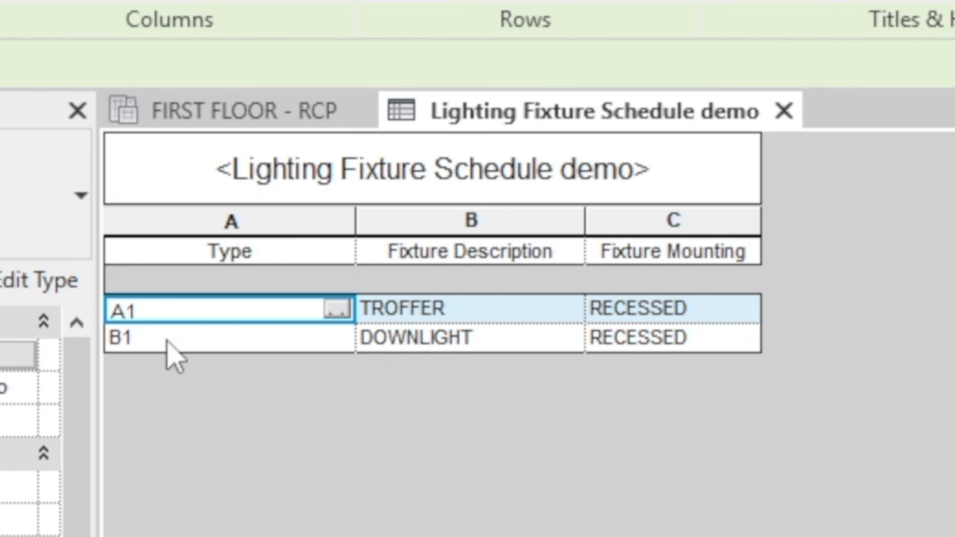